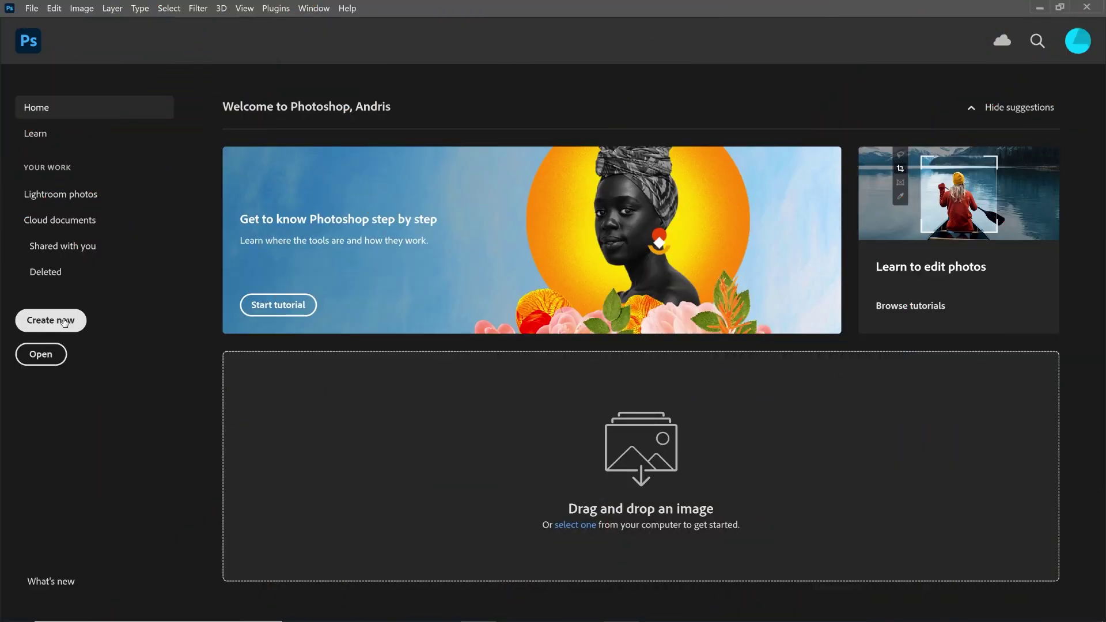
# Create a new 6000 × 6000 px document at 300 ppi in CMYK Color mode.
pyautogui.click(51, 320)
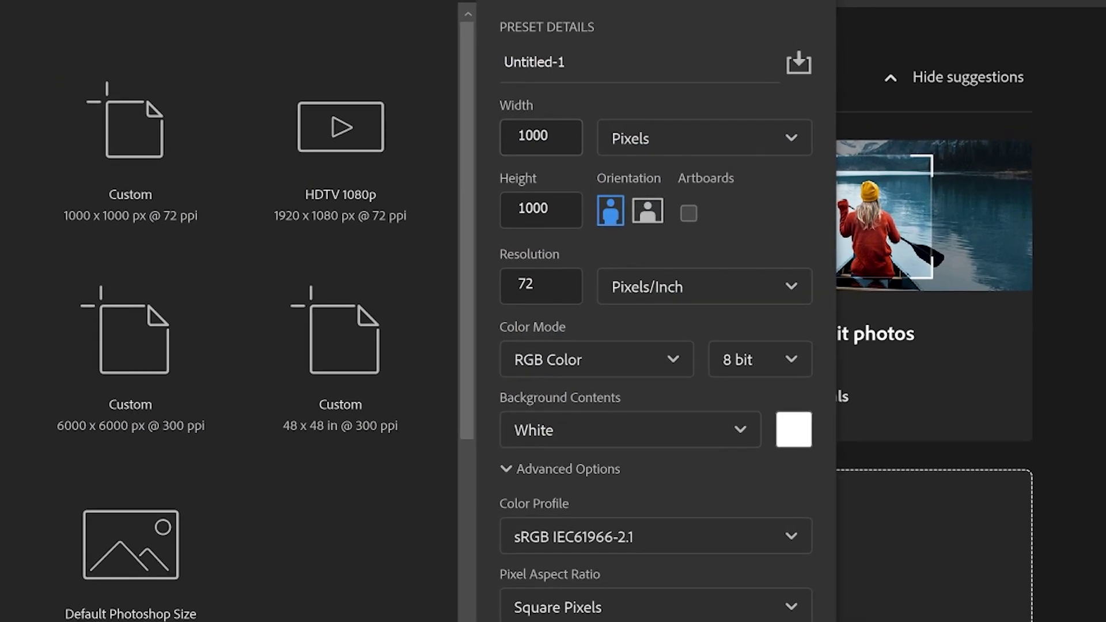
pyautogui.doubleClick(753, 144)
pyautogui.write('6000')
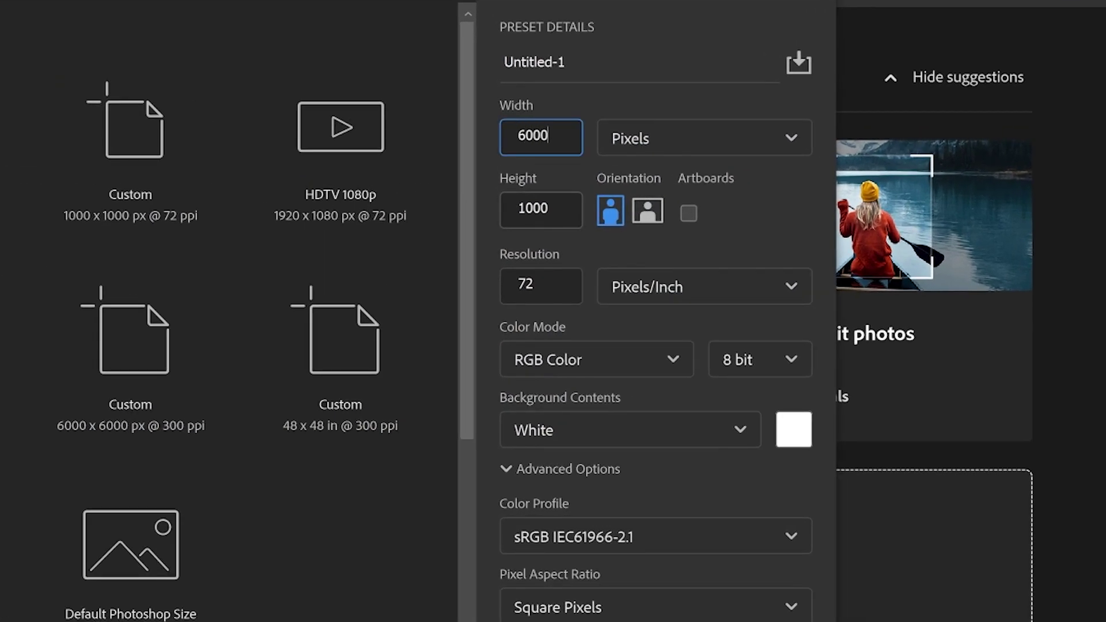
pyautogui.press('Tab')
pyautogui.write('6000')
pyautogui.press('Tab')
pyautogui.write('3')
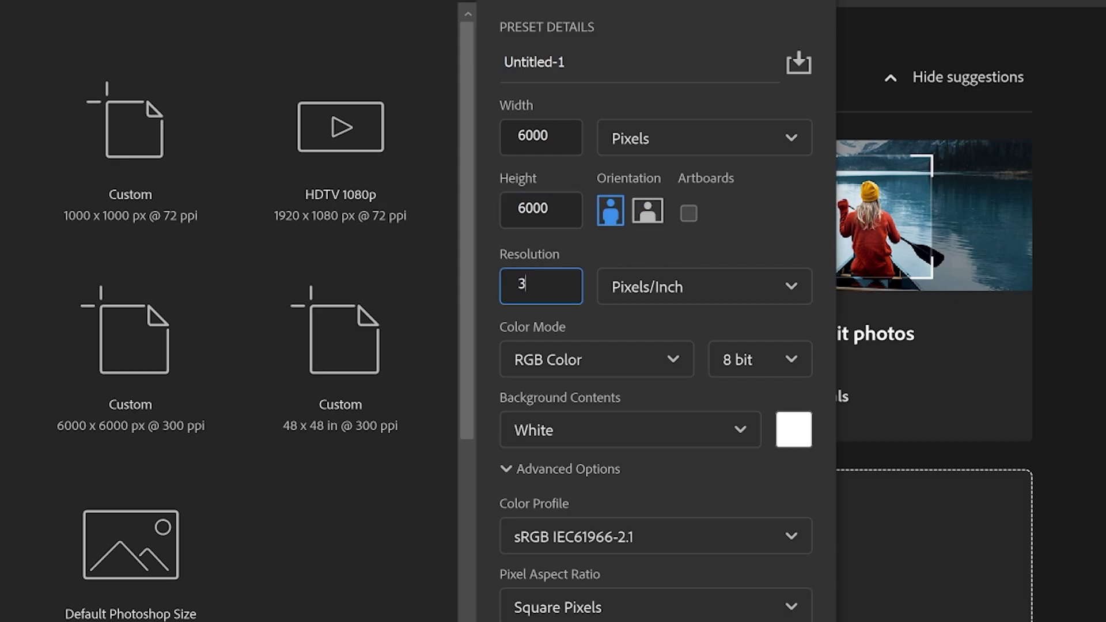
pyautogui.write('00')
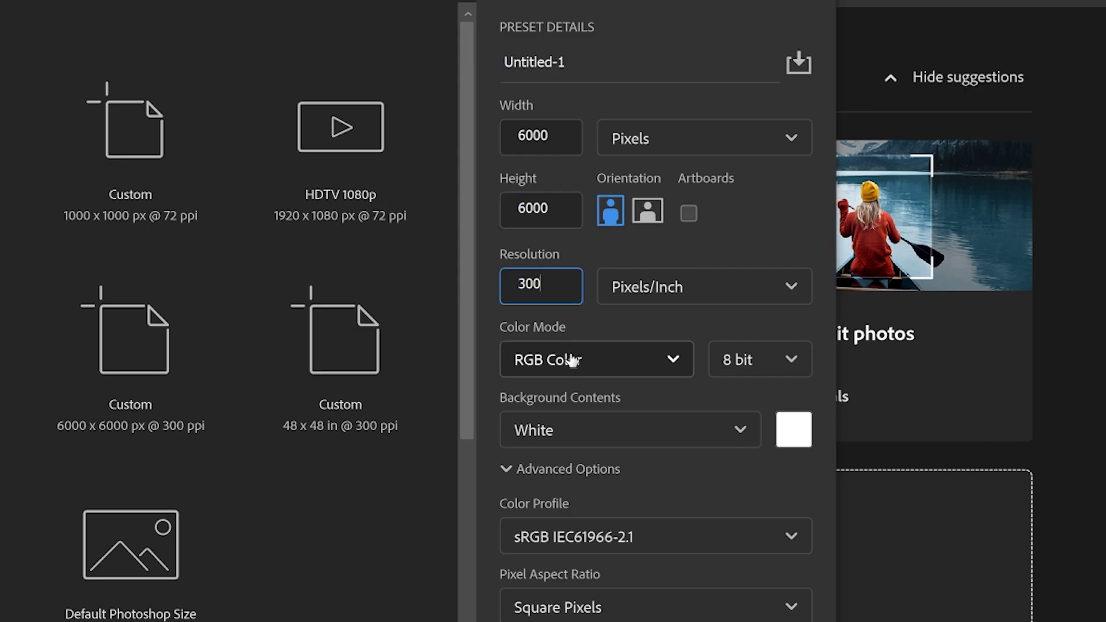
pyautogui.click(569, 356)
pyautogui.click(572, 517)
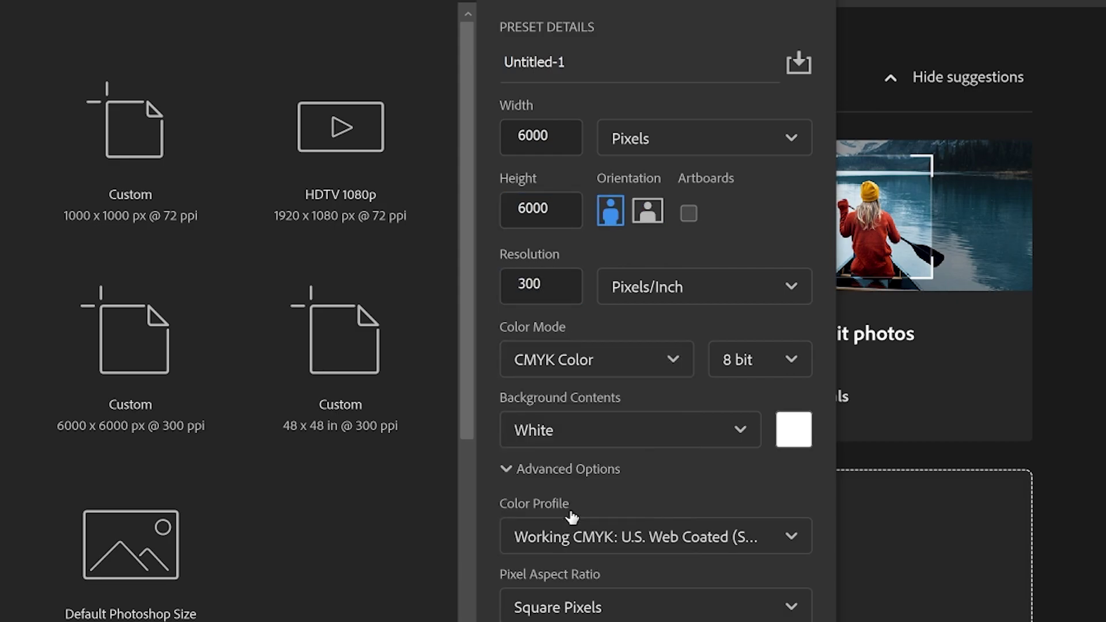
pyautogui.click(824, 488)
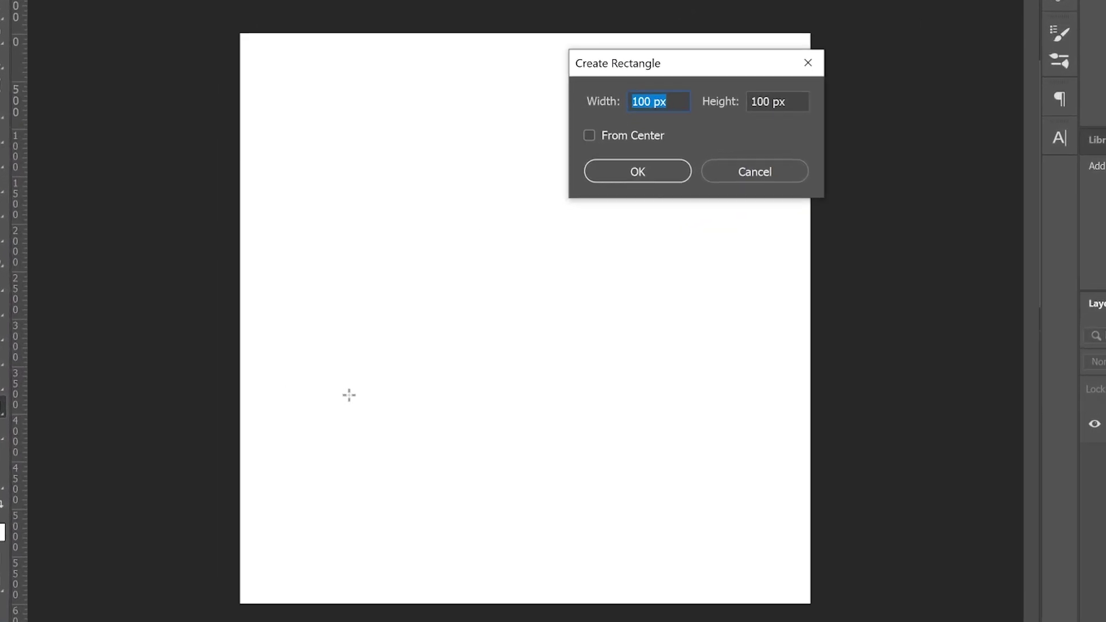
# Draw a 1200 × 6000 px rectangle on the canvas and switch to the Move tool.
pyautogui.write('12')
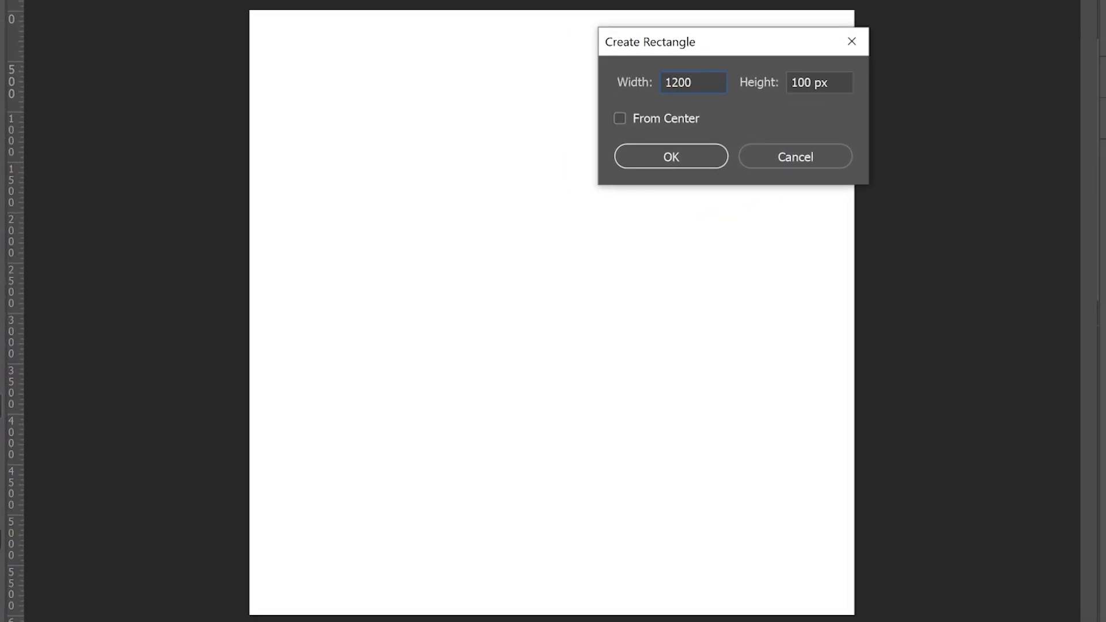
pyautogui.press('Tab')
pyautogui.write('600')
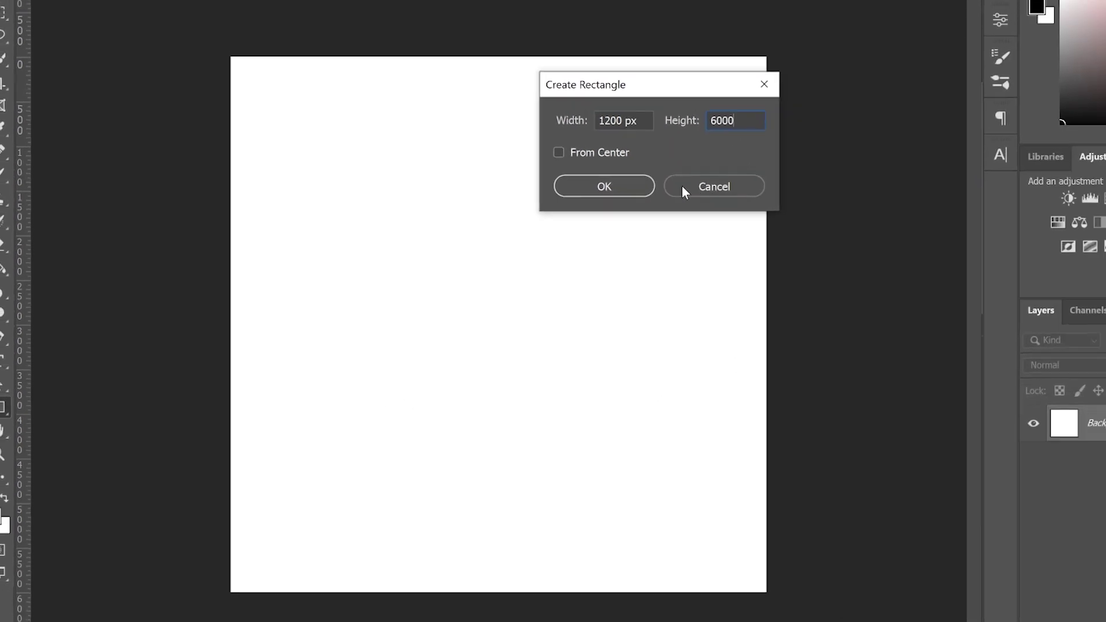
pyautogui.click(671, 157)
pyautogui.click(20, 72)
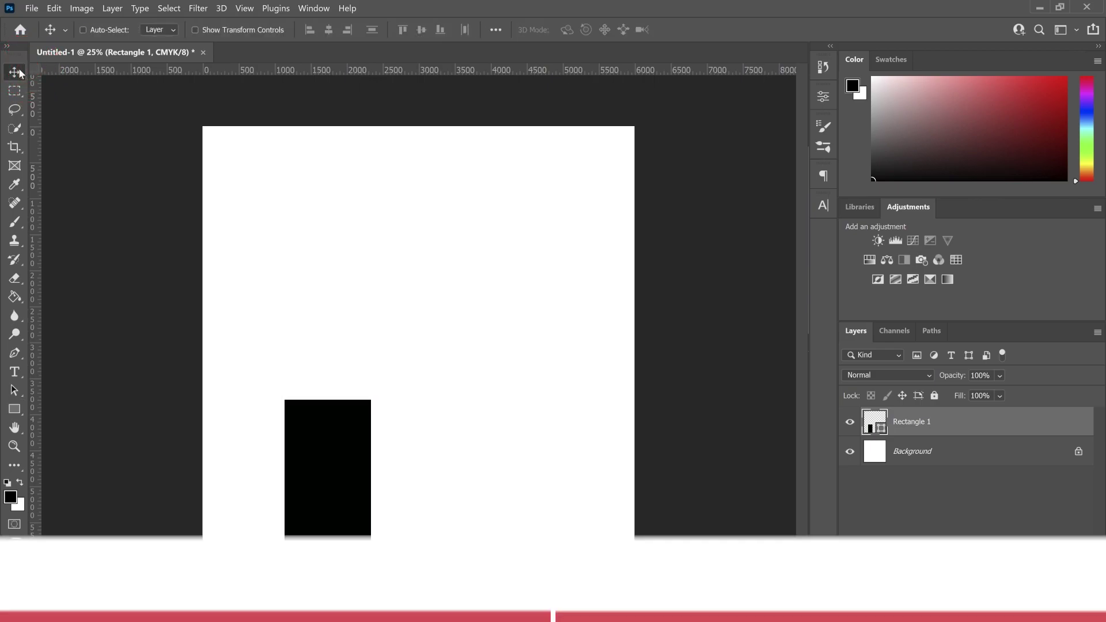
# Align the rectangle to the canvas's vertical centre and left edge, then deselect.
pyautogui.hotkey('ctrl', 'a')
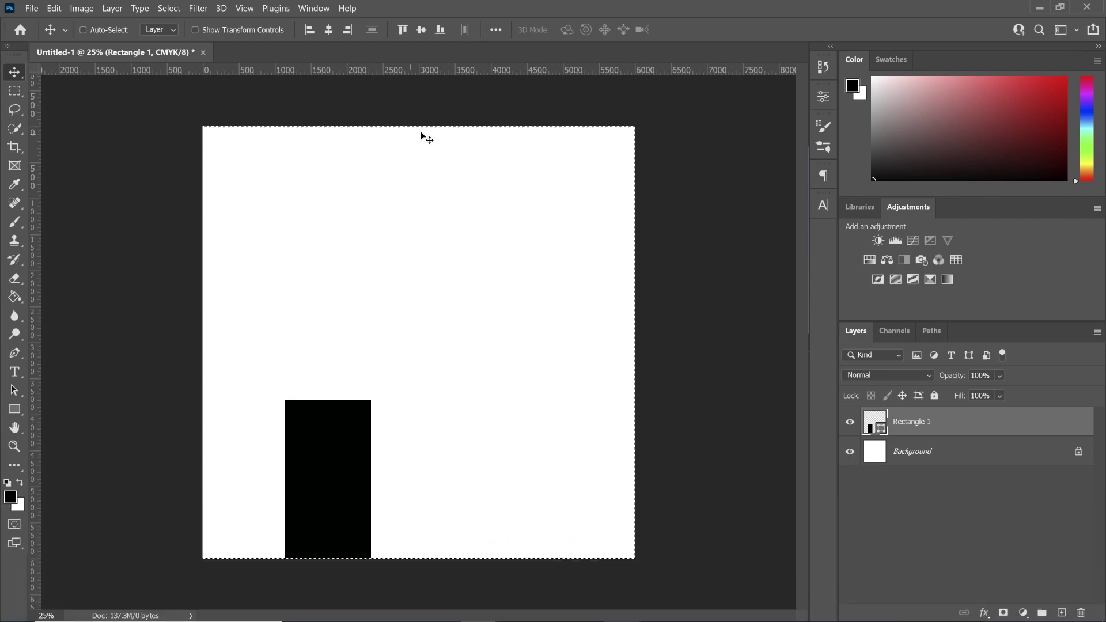
pyautogui.click(421, 30)
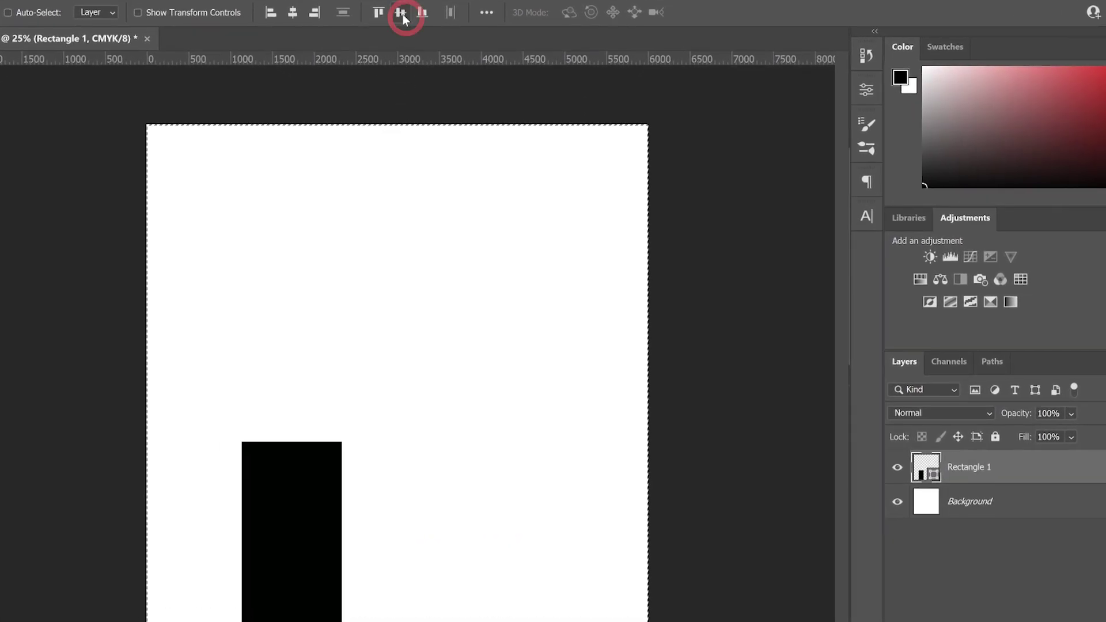
pyautogui.click(270, 14)
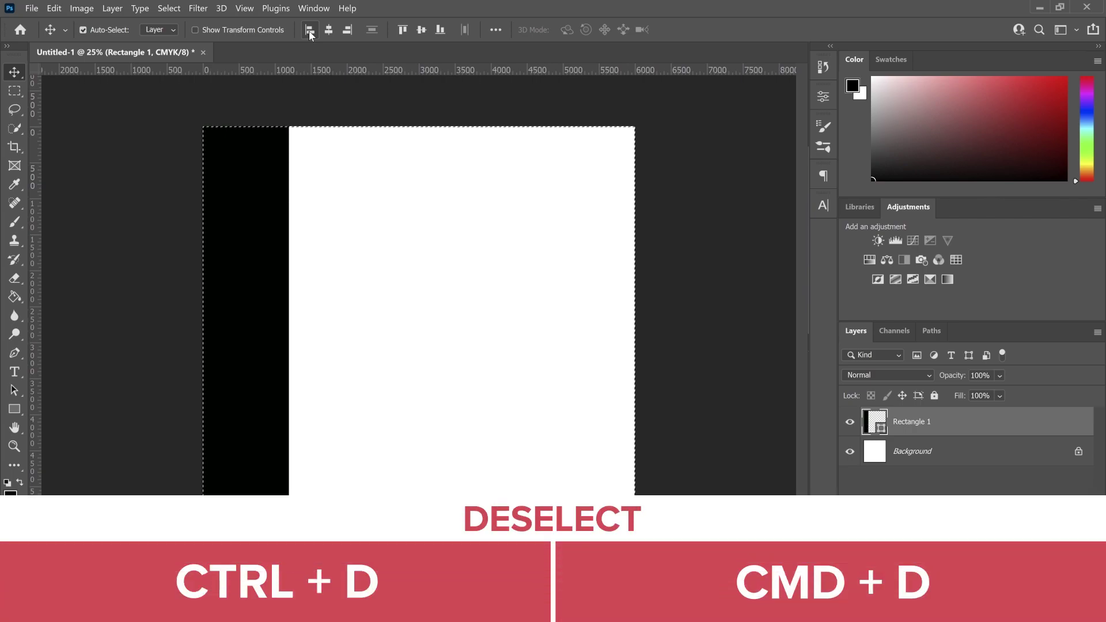
pyautogui.hotkey('ctrl', 'd')
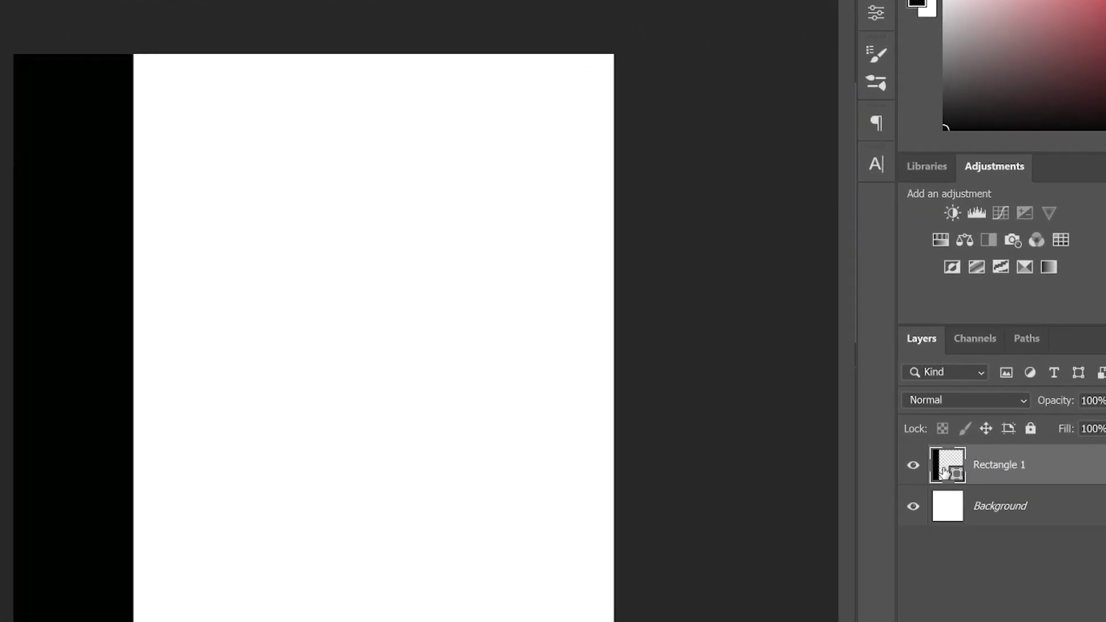
# Change Rectangle 1's fill colour to salmon, hex f69679.
pyautogui.doubleClick(870, 423)
pyautogui.click(942, 460)
pyautogui.write('f')
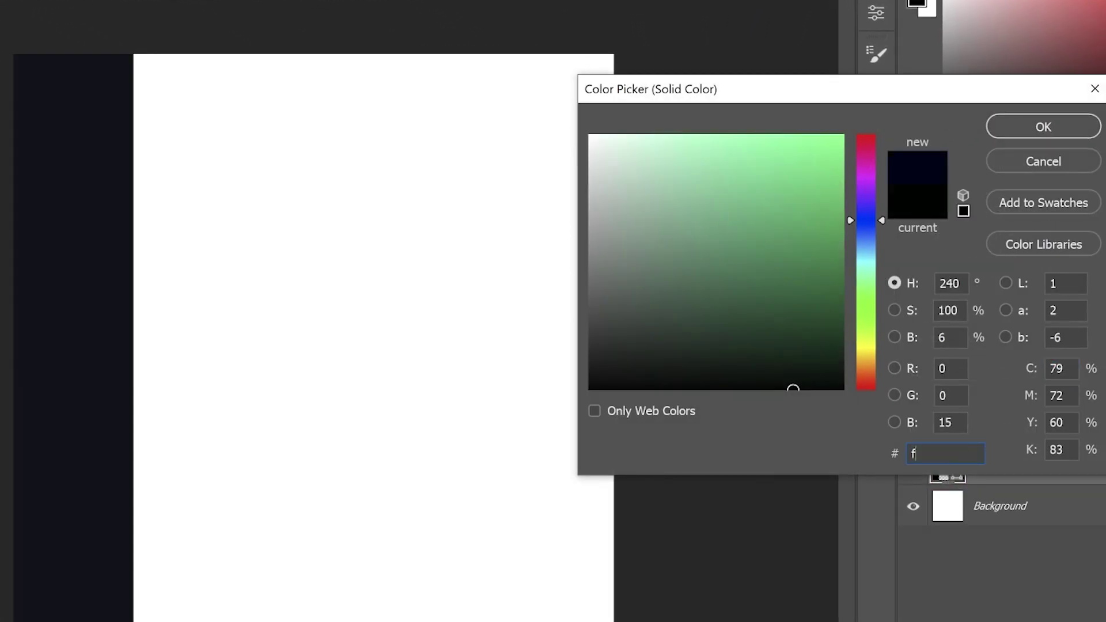
pyautogui.write('69679')
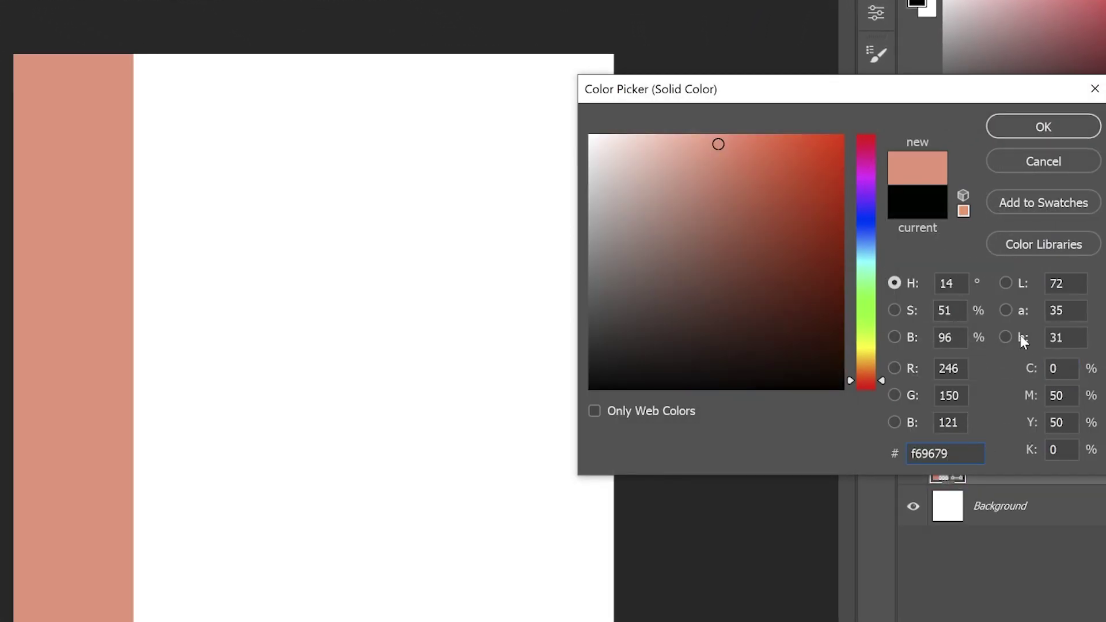
pyautogui.click(1004, 127)
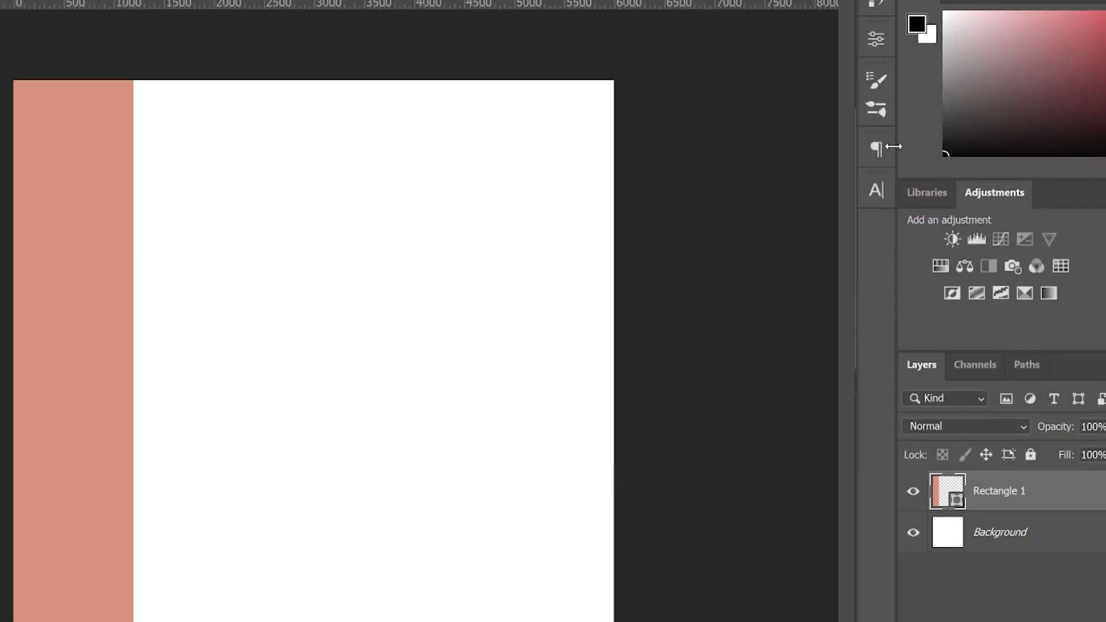
pyautogui.click(881, 64)
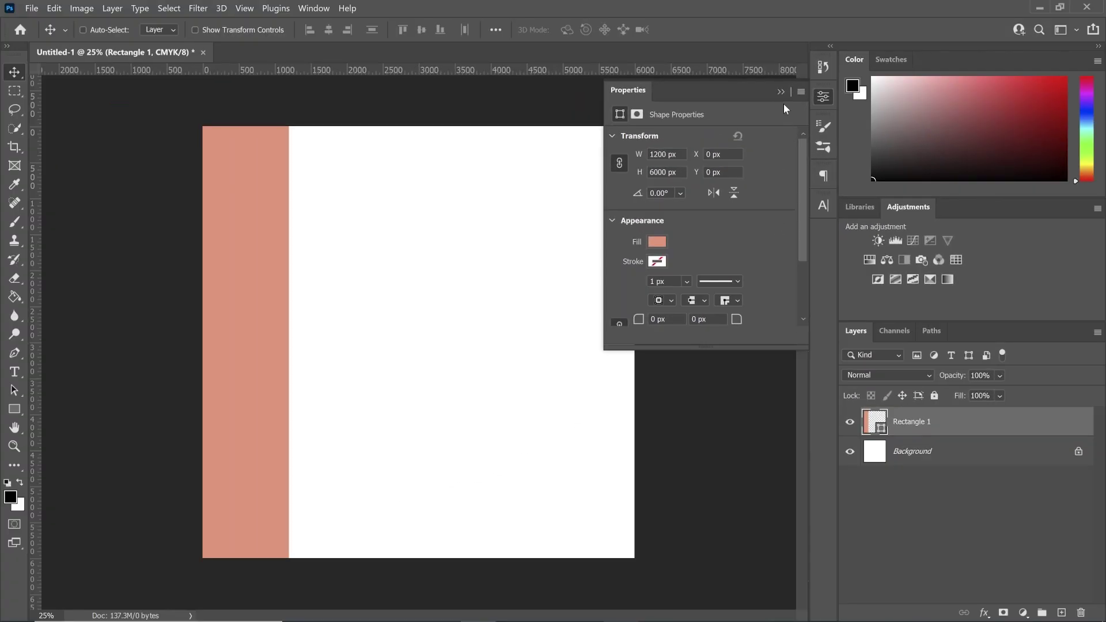
pyautogui.click(781, 92)
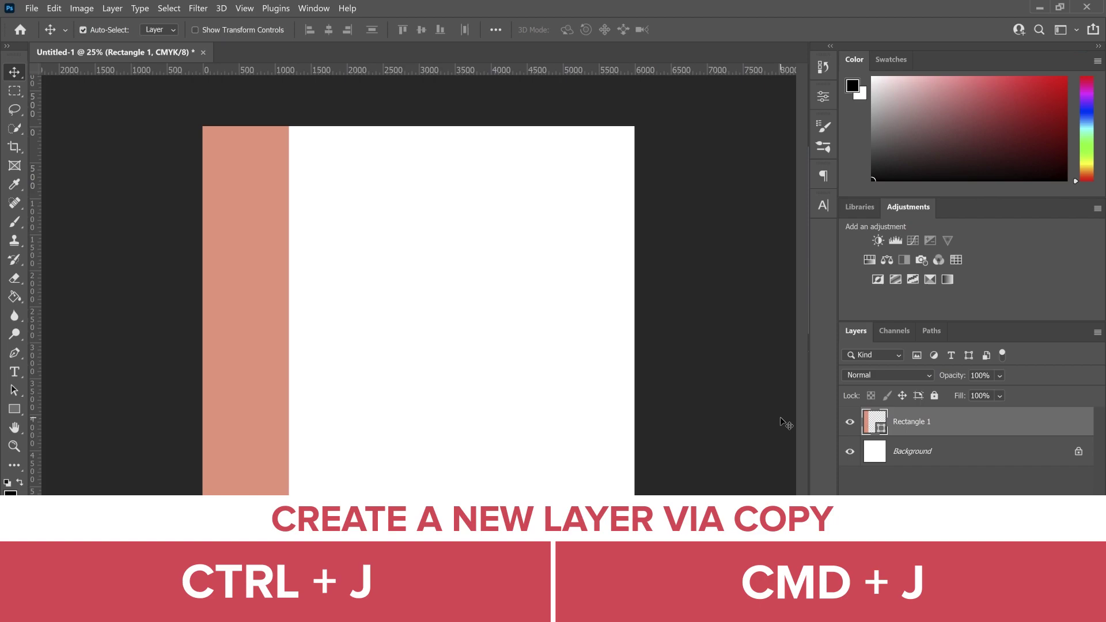
# Duplicate the salmon rectangle and name the copies Rectangle 4, 3 and 2.
pyautogui.hotkey('ctrl', 'j')
pyautogui.hotkey('ctrl', 'j')
pyautogui.hotkey('ctrl', 'j')
pyautogui.hotkey('ctrl', 'j')
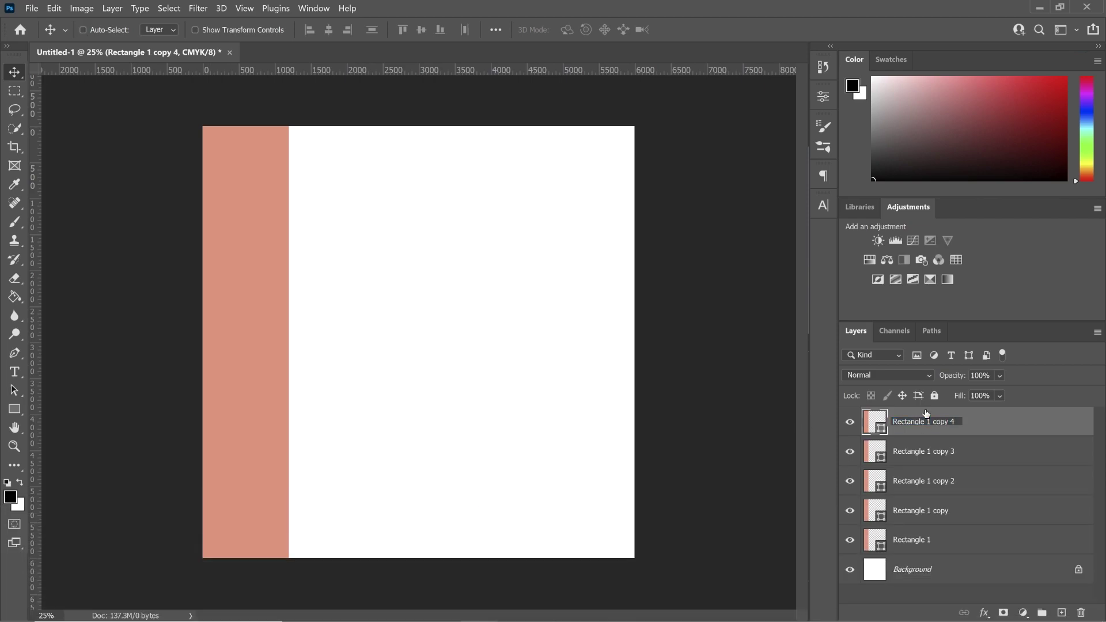
pyautogui.doubleClick(934, 452)
pyautogui.write('Rectangle 4')
pyautogui.press('Tab')
pyautogui.write('Rectangle 3')
pyautogui.press('Tab')
pyautogui.write('Rectangle 2')
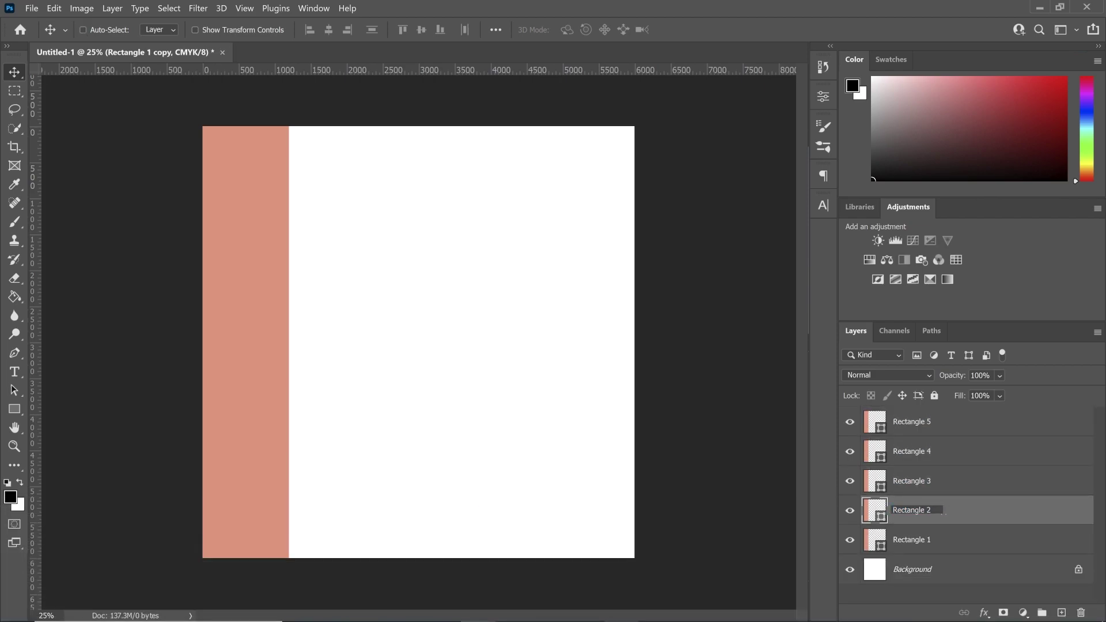
# Slide the rectangle copies rightward into a row of side-by-side stripes.
pyautogui.click(912, 481)
pyautogui.moveTo(248, 311)
pyautogui.mouseDown()
pyautogui.moveTo(594, 311)
pyautogui.moveTo(420, 311)
pyautogui.mouseUp()
pyautogui.click(911, 510)
pyautogui.moveTo(222, 266); pyautogui.dragTo(308, 267)
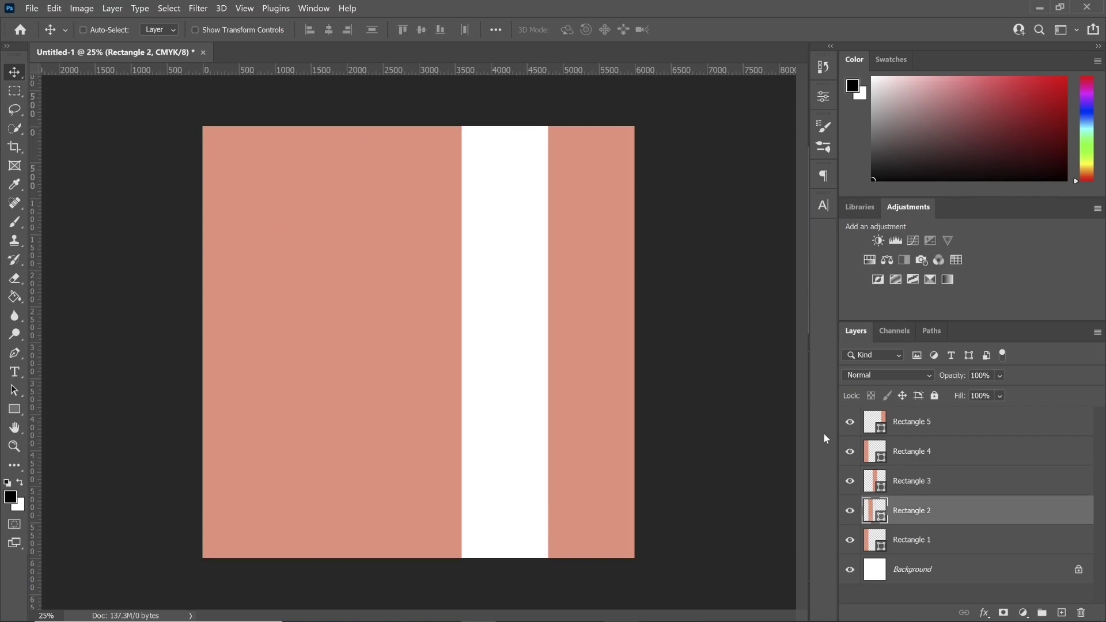
pyautogui.moveTo(221, 314); pyautogui.dragTo(480, 314)
# Recolour the copied stripes pastel yellow, green, teal and pink.
pyautogui.doubleClick(874, 510)
pyautogui.click(943, 178)
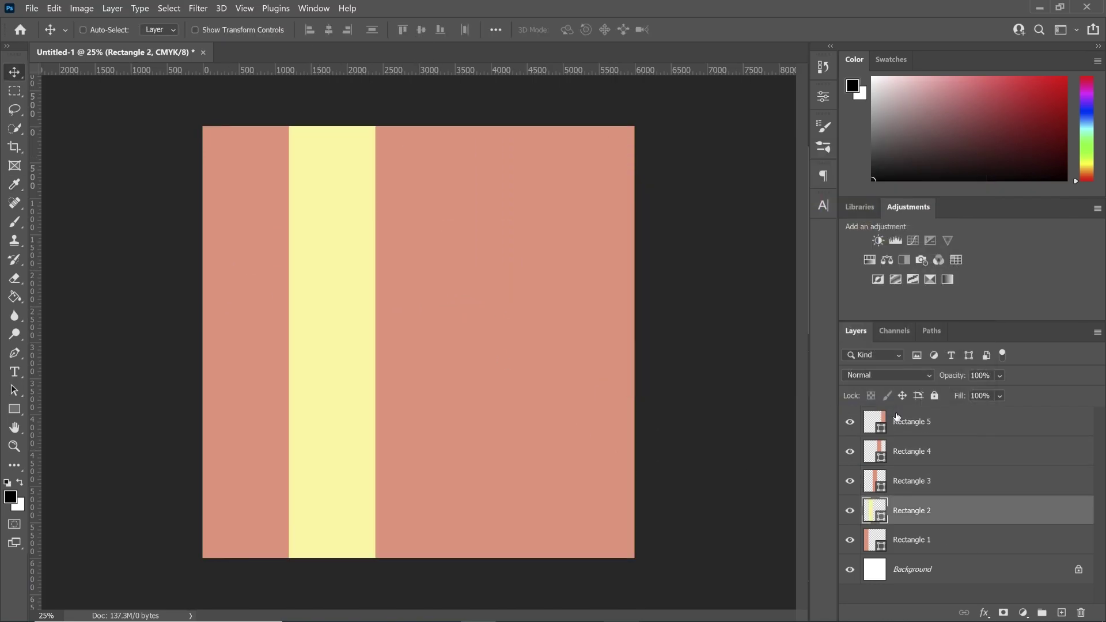
pyautogui.doubleClick(874, 481)
pyautogui.click(943, 178)
pyautogui.doubleClick(882, 452)
pyautogui.hotkey('ctrl', 'v')
pyautogui.press('Return')
pyautogui.doubleClick(874, 422)
pyautogui.hotkey('ctrl', 'v')
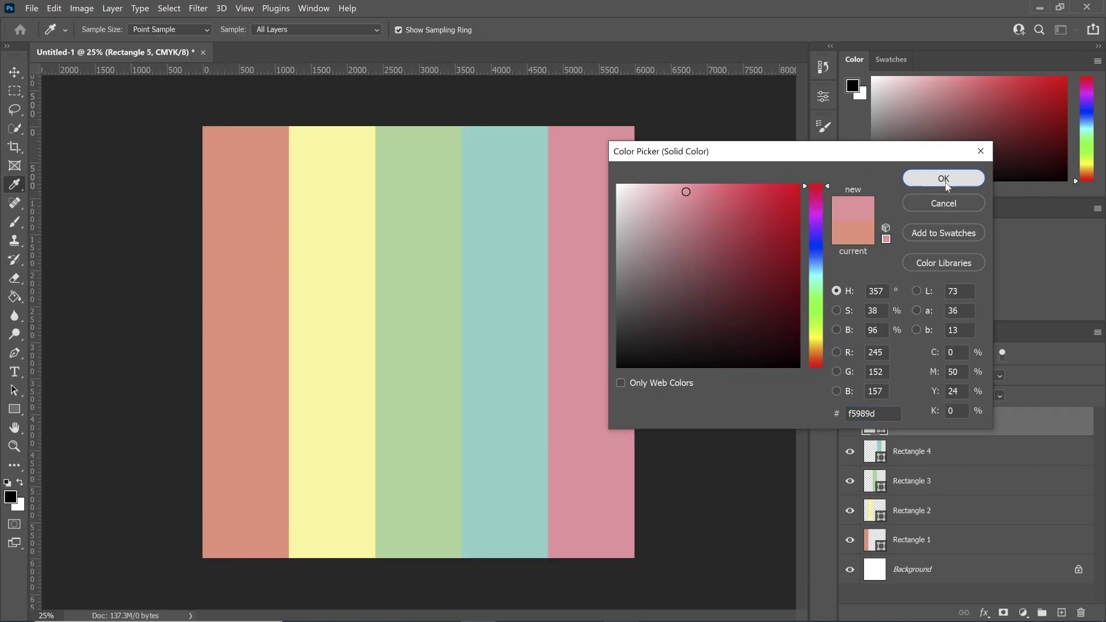
pyautogui.click(943, 178)
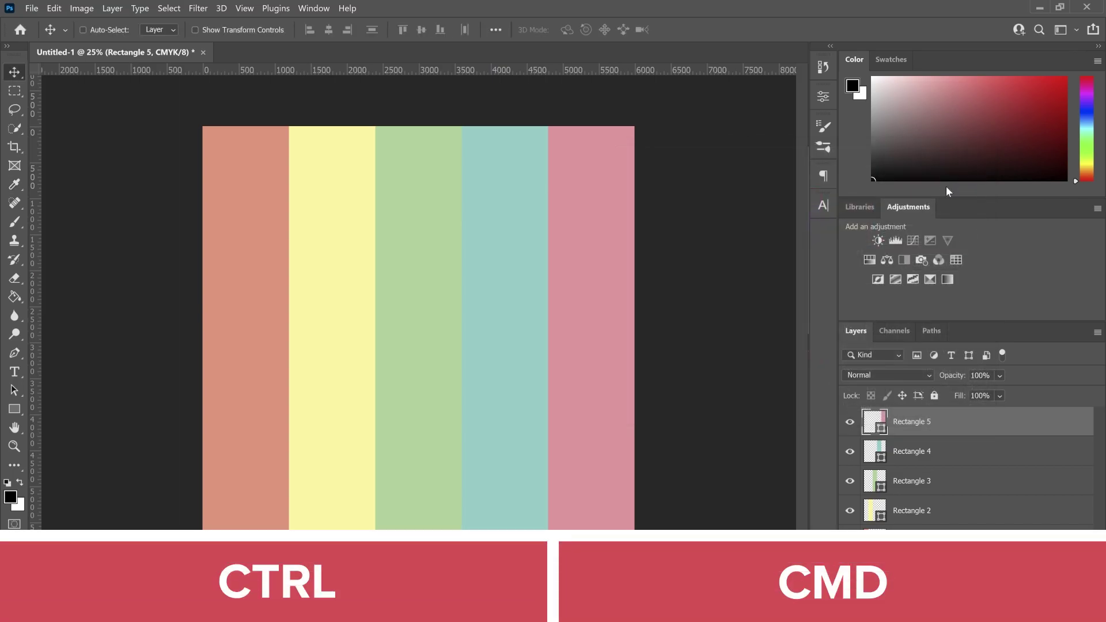
# Select stripe layers Rectangle 1 through 5 and convert them to a smart object.
pyautogui.keyDown('ctrl'); pyautogui.click(925, 451); pyautogui.keyUp('ctrl')
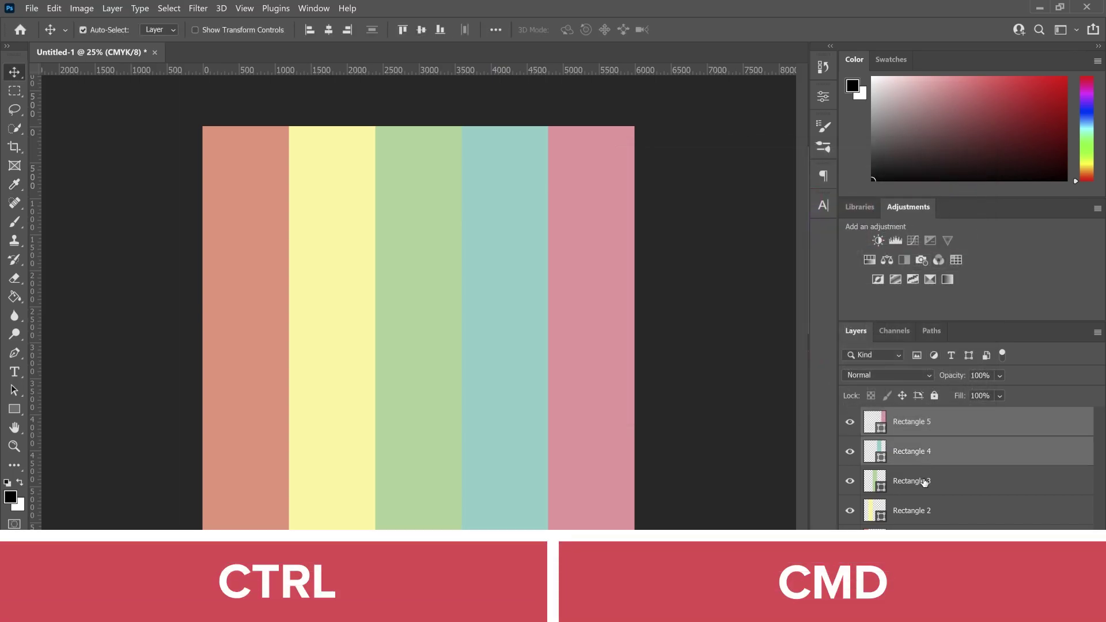
pyautogui.keyDown('ctrl'); pyautogui.click(925, 481); pyautogui.keyUp('ctrl')
pyautogui.keyDown('ctrl'); pyautogui.click(922, 511); pyautogui.keyUp('ctrl')
pyautogui.keyDown('ctrl'); pyautogui.click(918, 539); pyautogui.keyUp('ctrl')
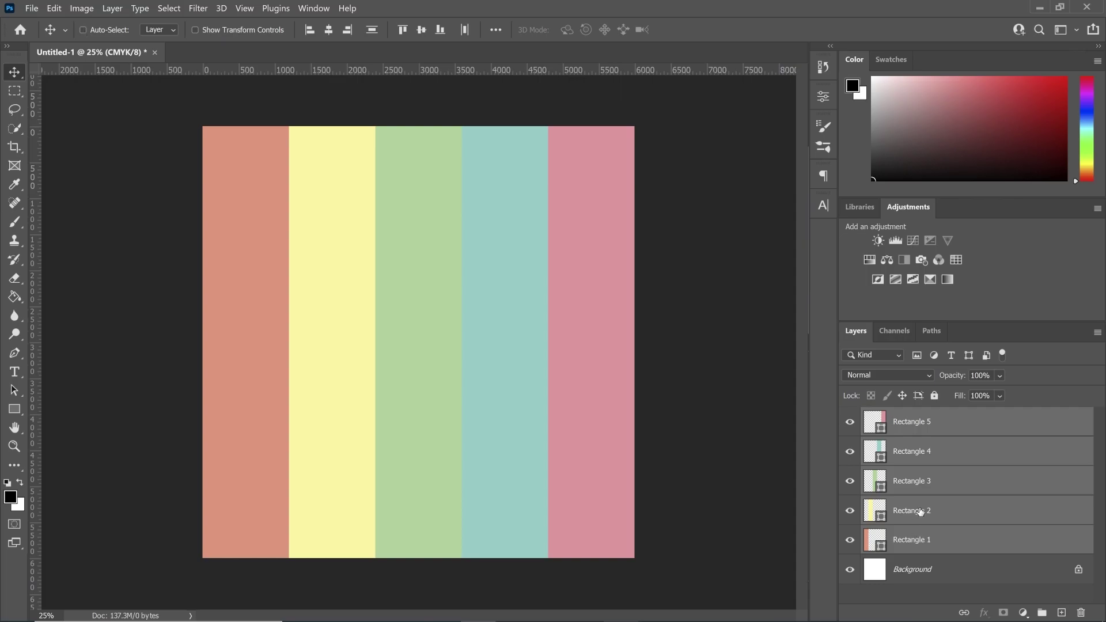
pyautogui.rightClick(919, 511)
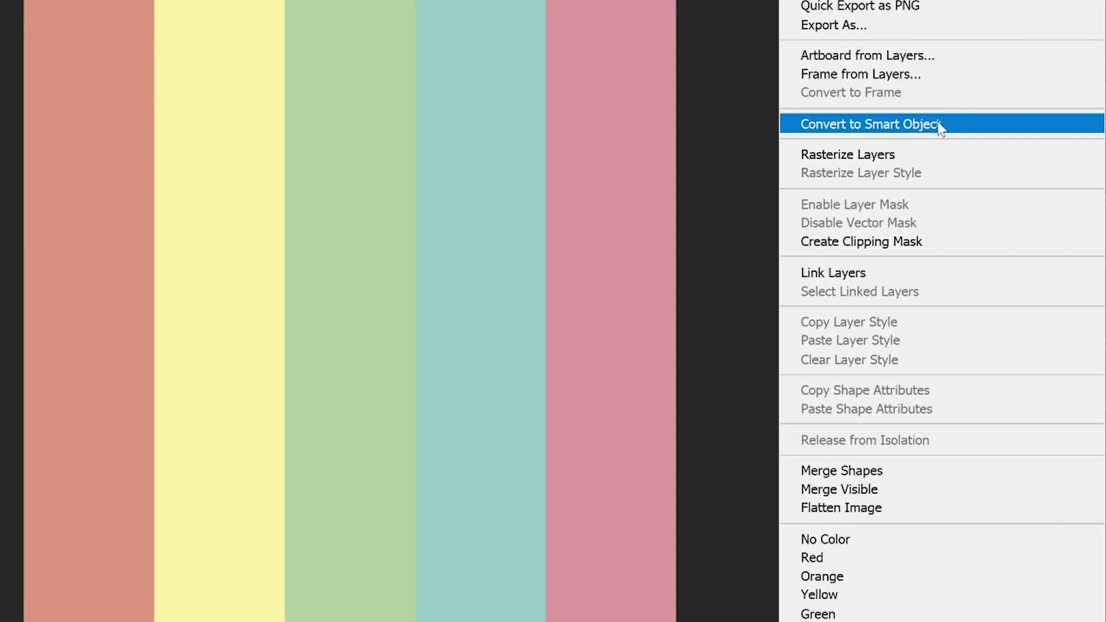
pyautogui.click(939, 126)
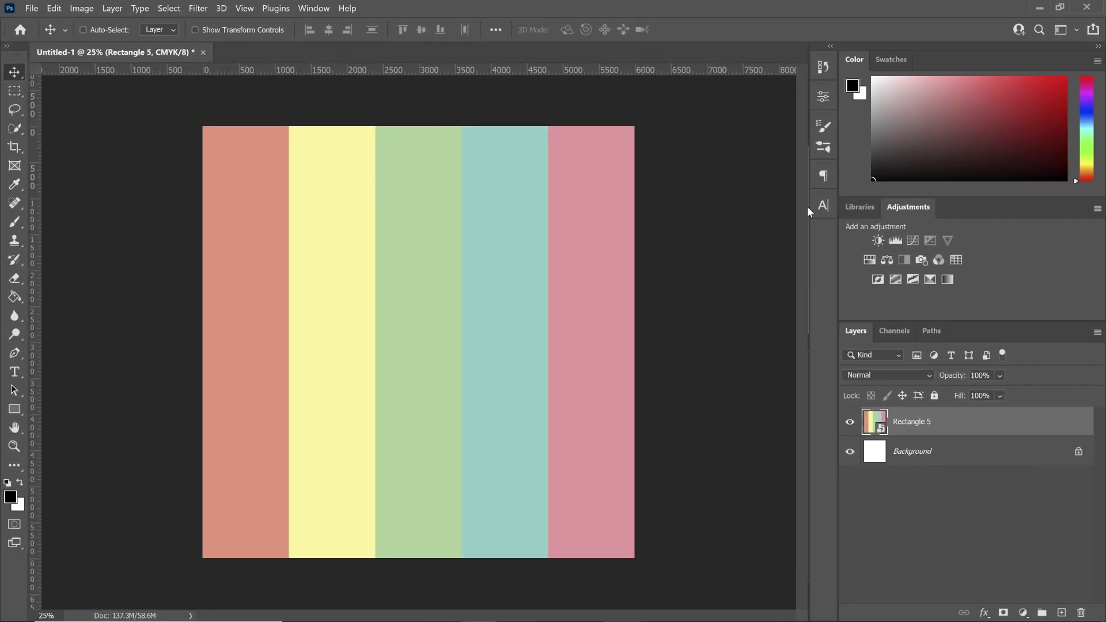
# Apply the Polar Coordinates filter, Rectangular to Polar, to the stripes.
pyautogui.click(206, 12)
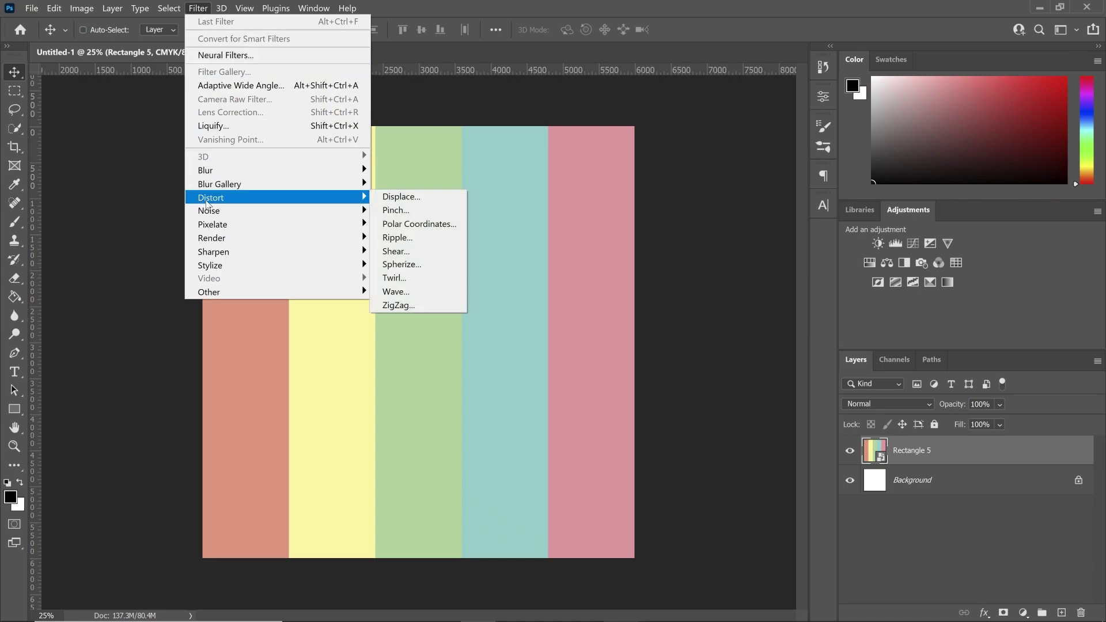
pyautogui.moveTo(211, 197)
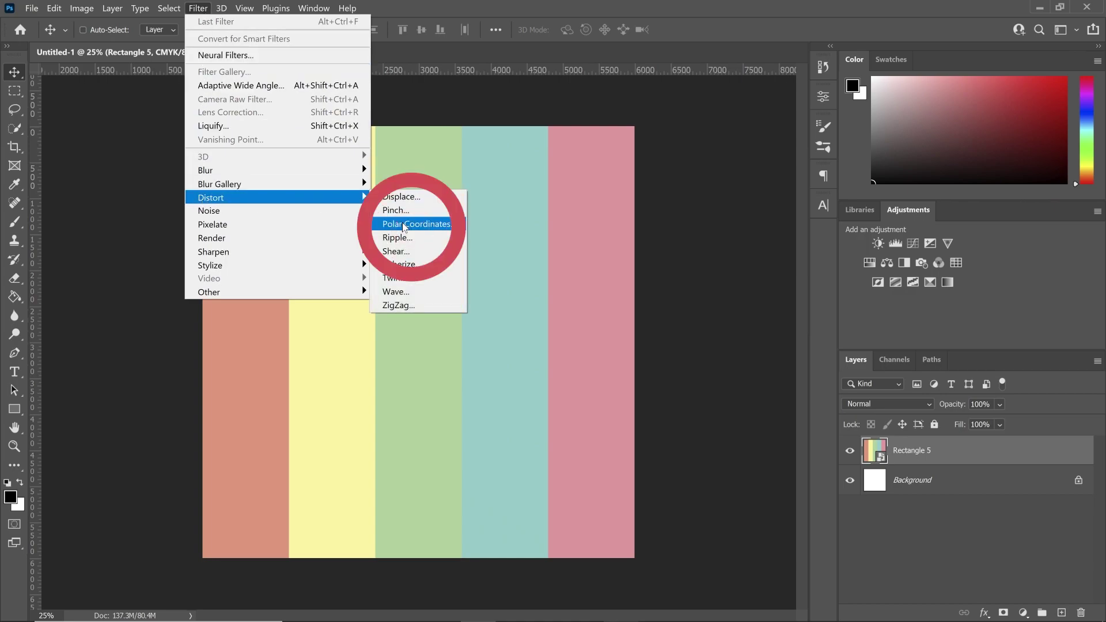
pyautogui.click(403, 223)
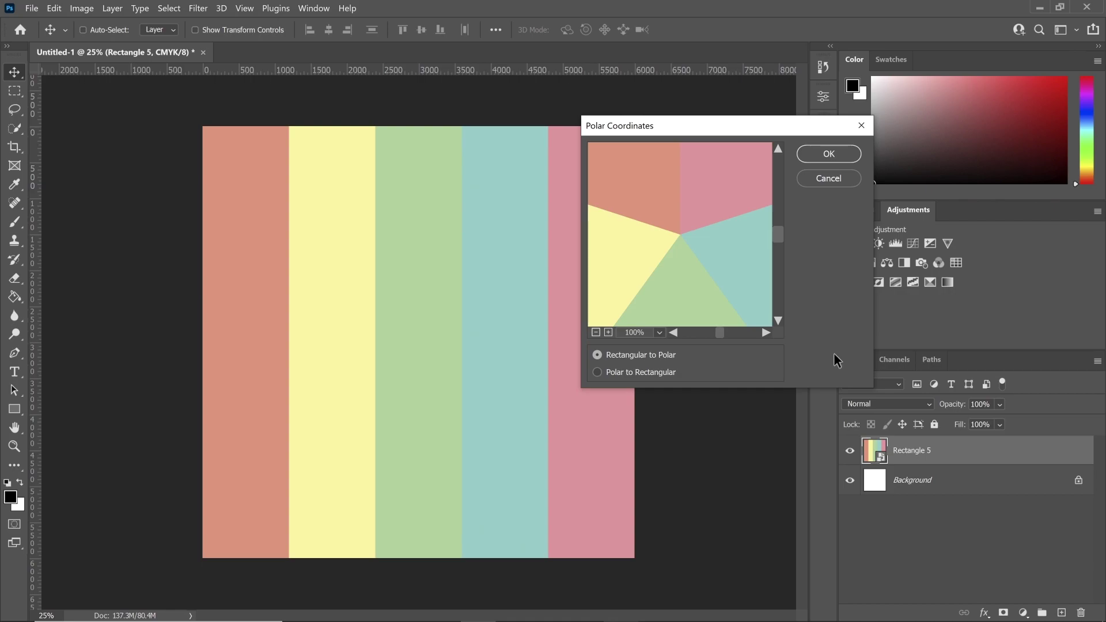
pyautogui.click(829, 152)
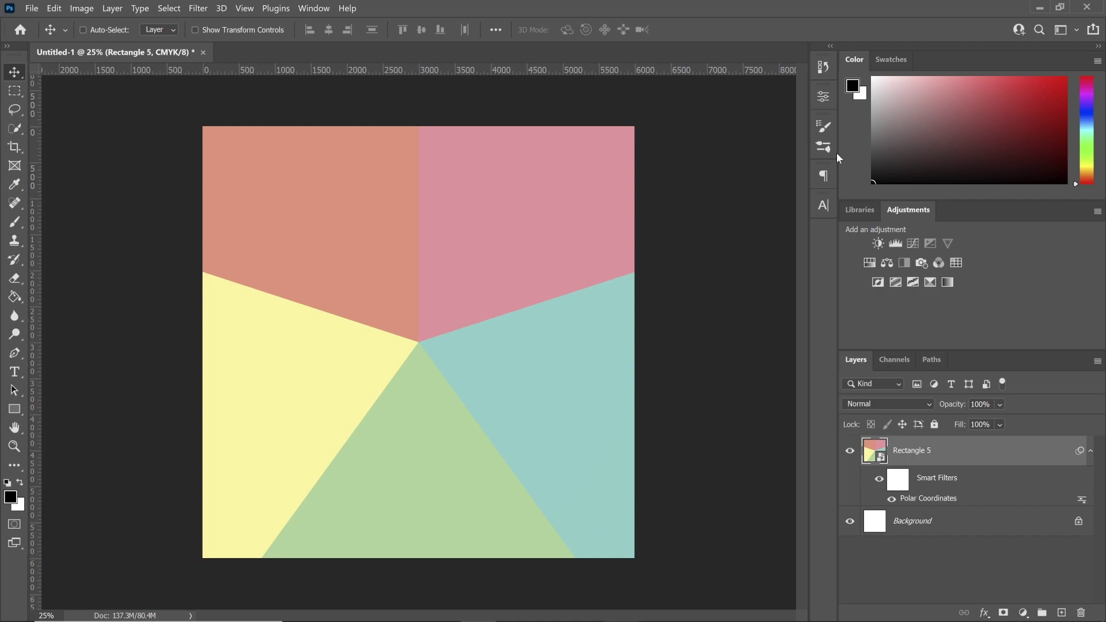
# Apply a Gaussian Blur with a 50-pixel radius to the wedges.
pyautogui.click(199, 13)
pyautogui.moveTo(259, 171)
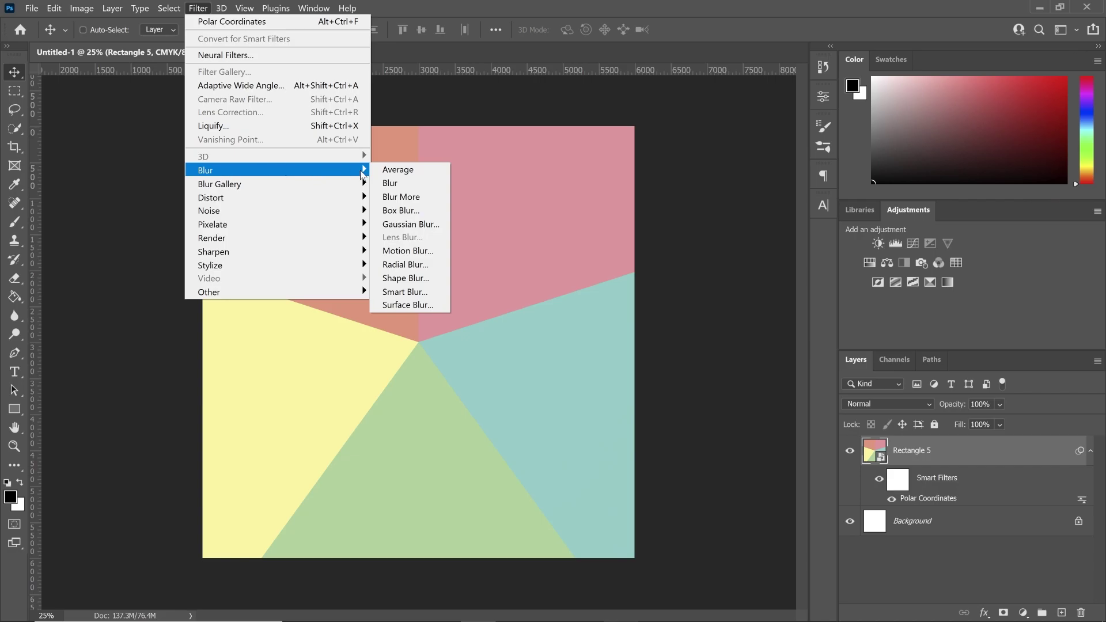
pyautogui.click(397, 224)
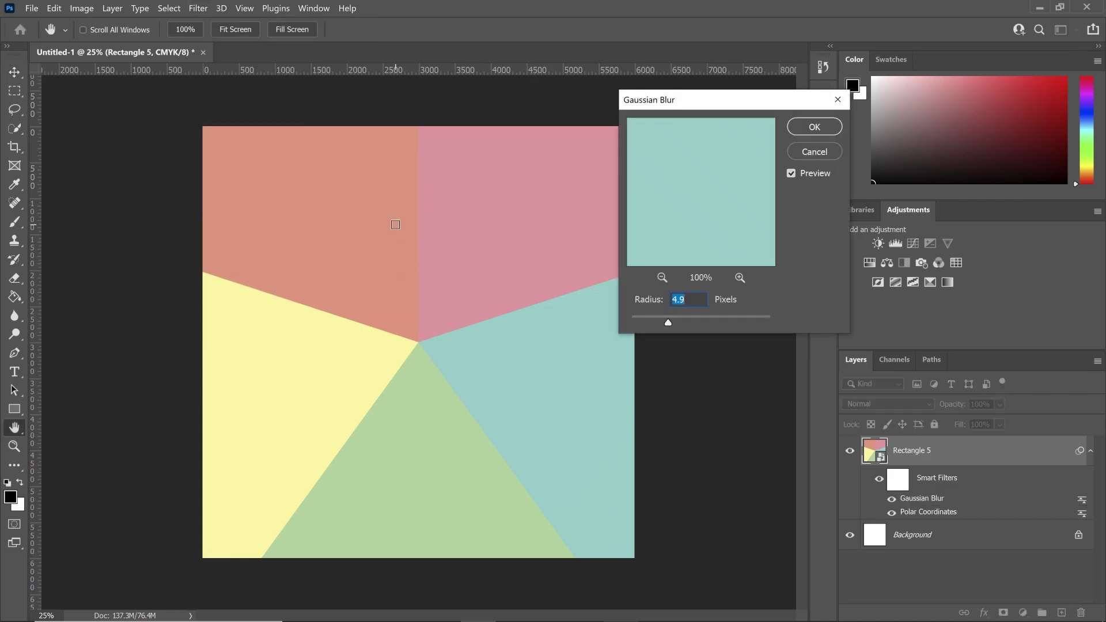
pyautogui.click(679, 299)
pyautogui.hotkey('ctrl', 'a')
pyautogui.write('50')
pyautogui.click(809, 127)
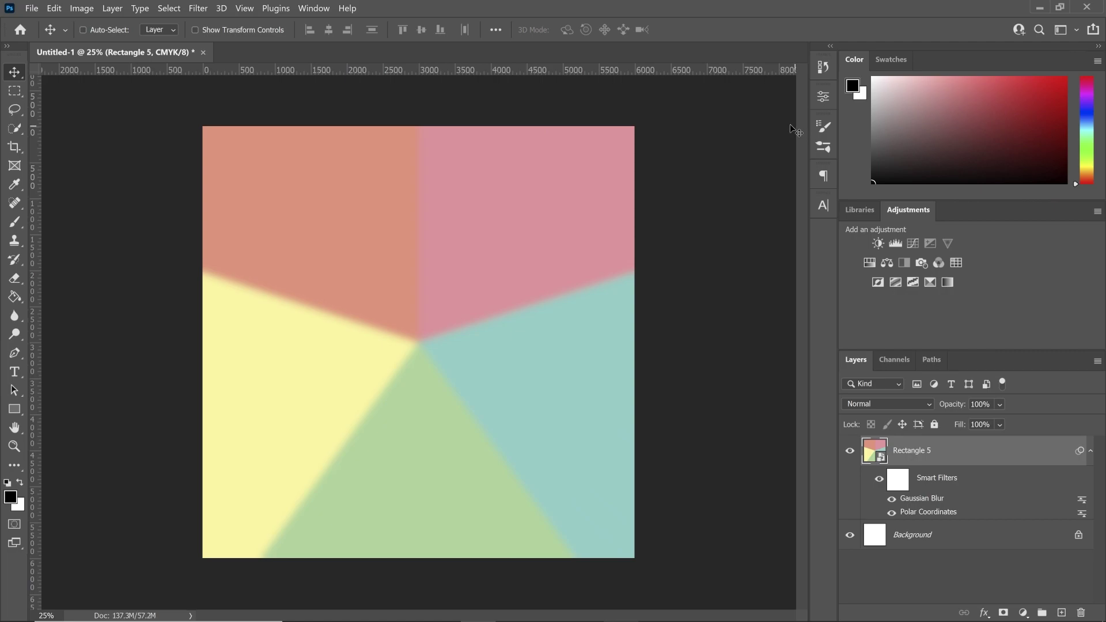
# Apply a Twirl filter with a -600° angle to the blurred wedges.
pyautogui.click(202, 8)
pyautogui.moveTo(210, 197)
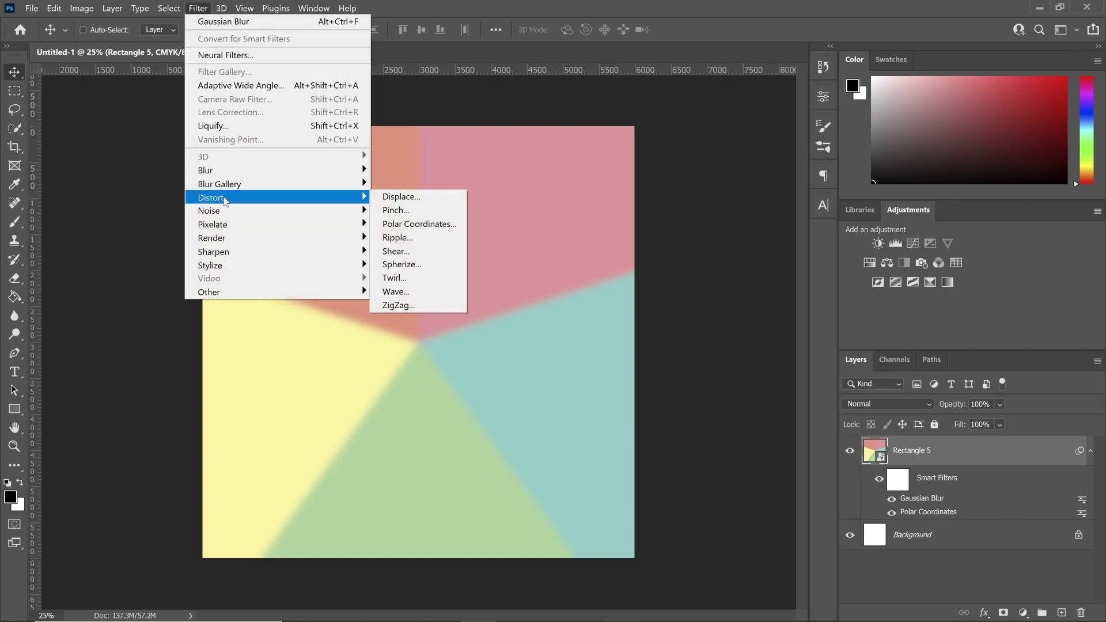
pyautogui.click(408, 278)
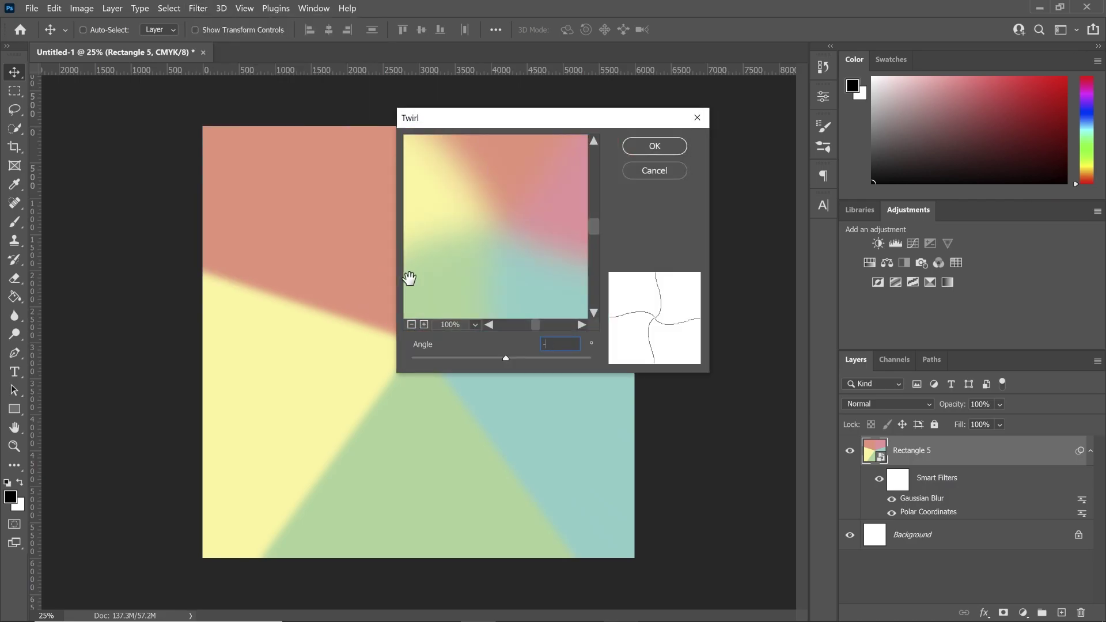
pyautogui.write('600')
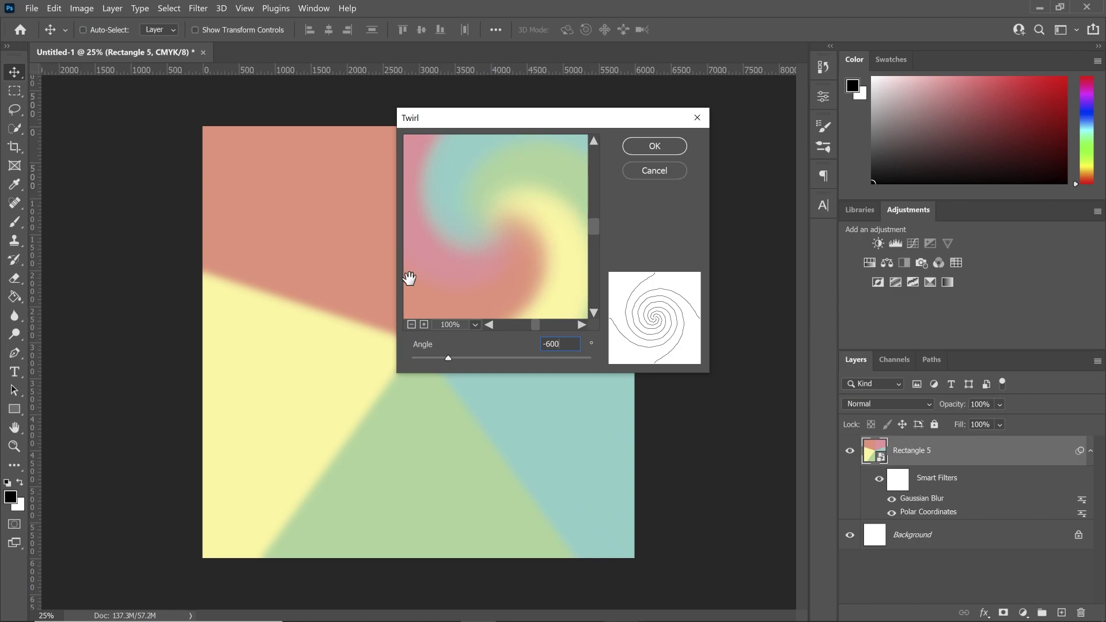
pyautogui.click(668, 144)
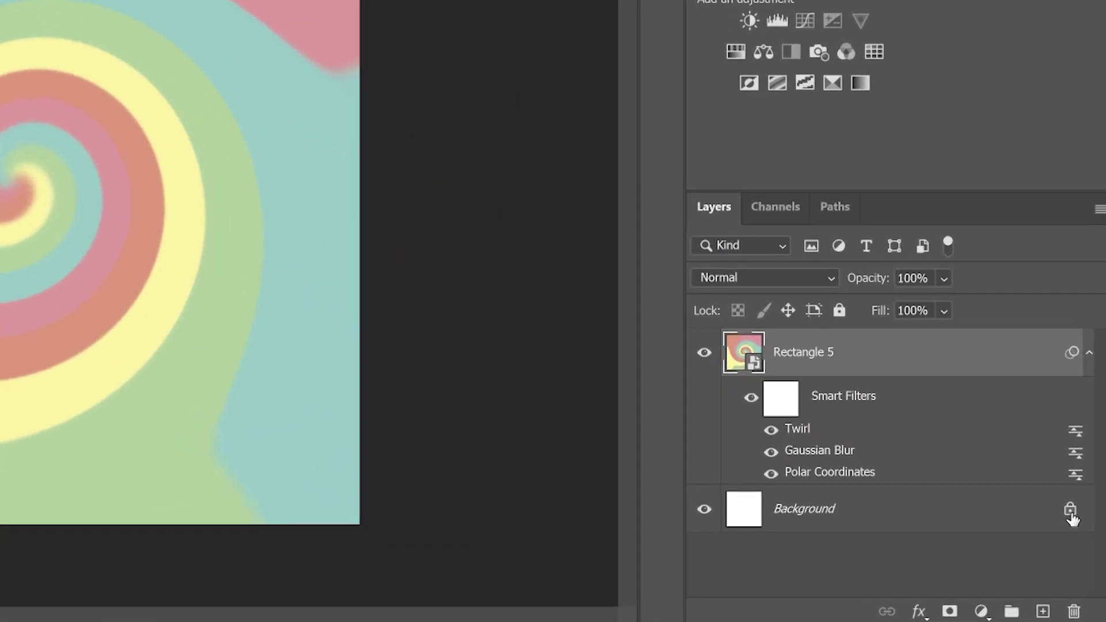
# Delete the Background layer and switch to RGB Color, rasterizing the swirl.
pyautogui.click(1071, 510)
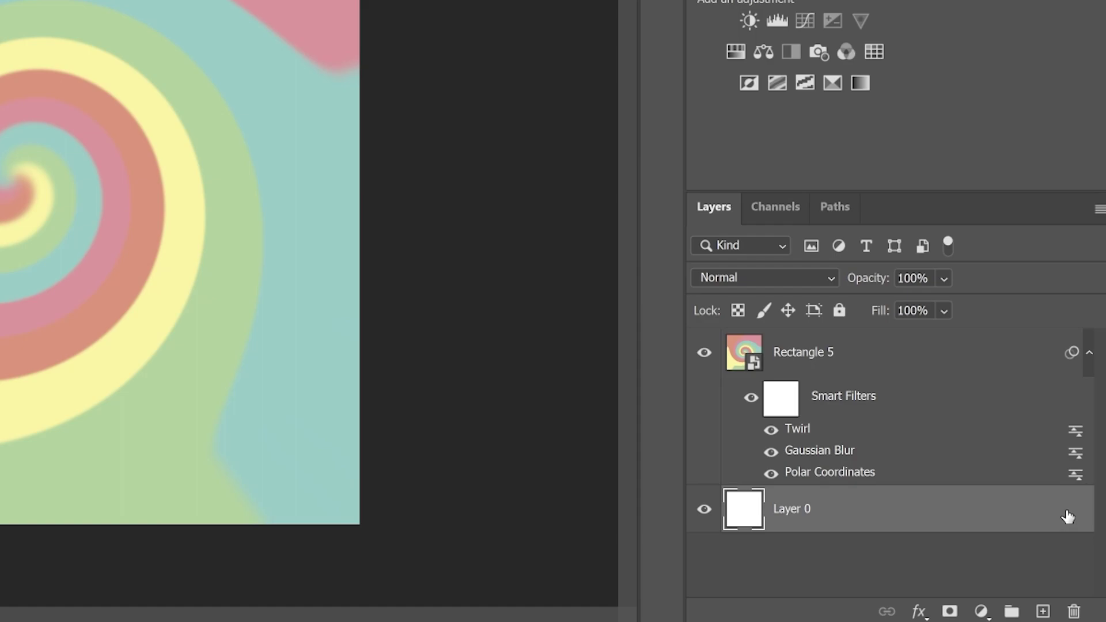
pyautogui.press('Delete')
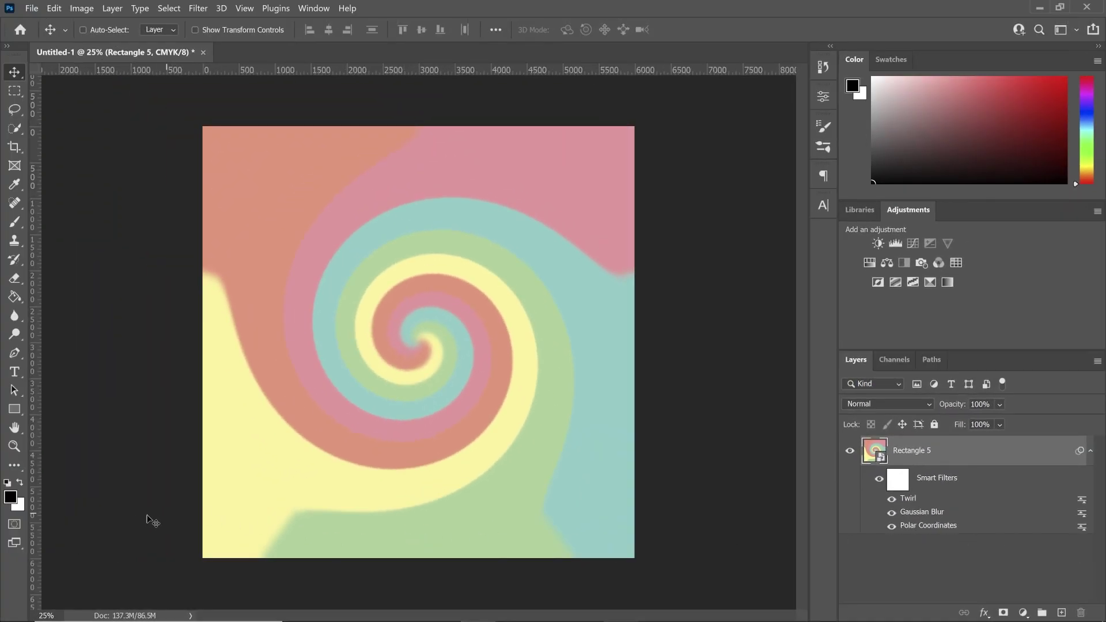
pyautogui.click(81, 8)
pyautogui.moveTo(129, 22)
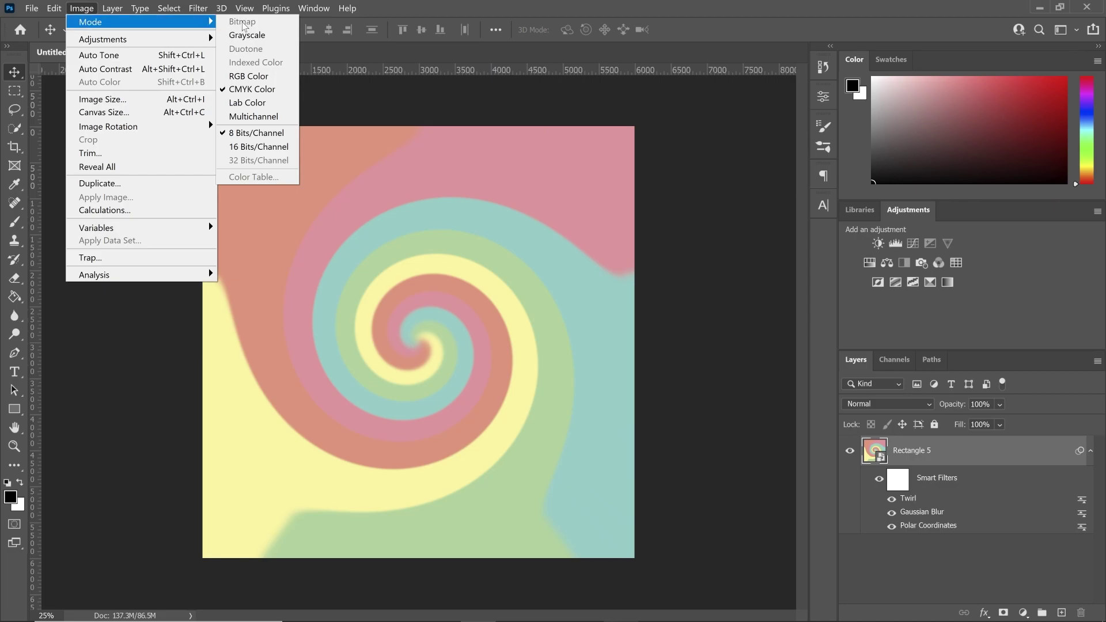
pyautogui.click(248, 76)
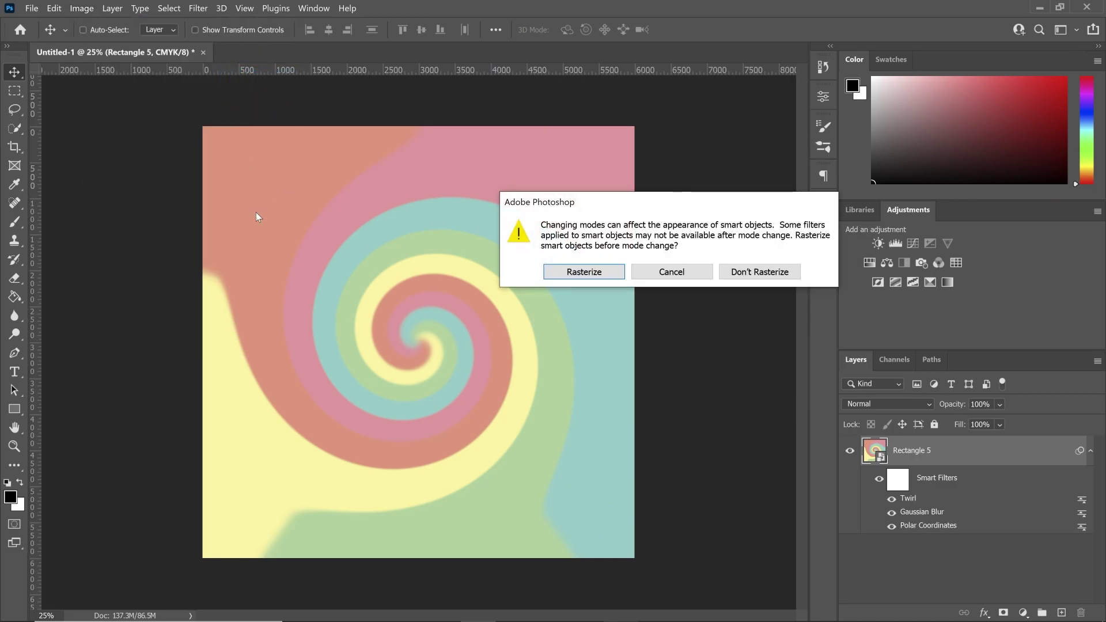
pyautogui.click(604, 275)
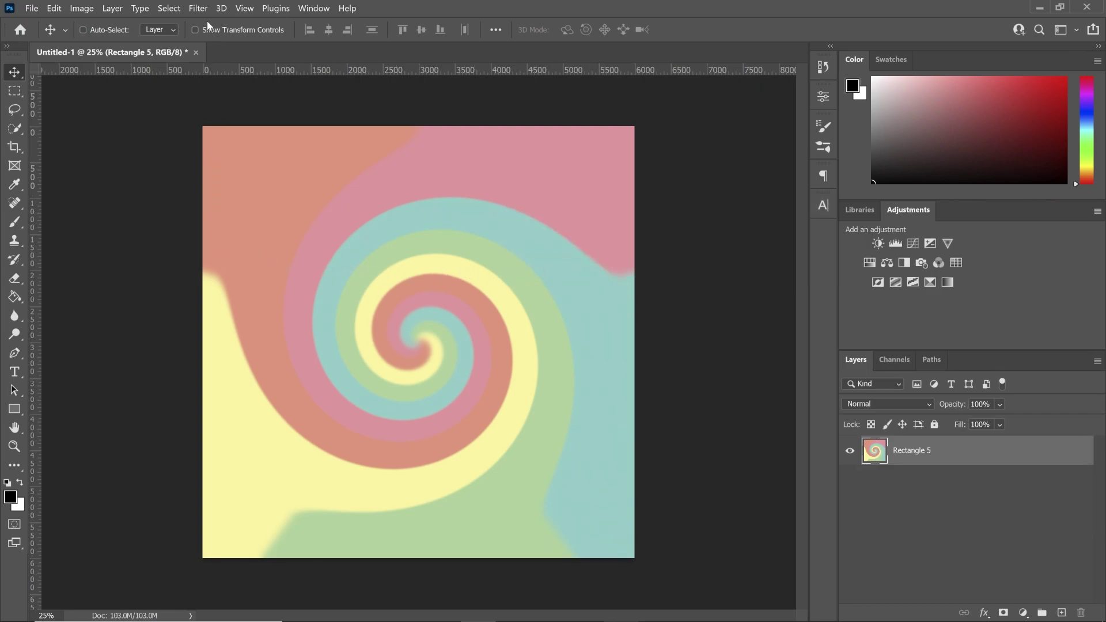
# In Liquify with edges pinned, push Forward Warp spikes outward at Size 300, Density 100.
pyautogui.click(198, 8)
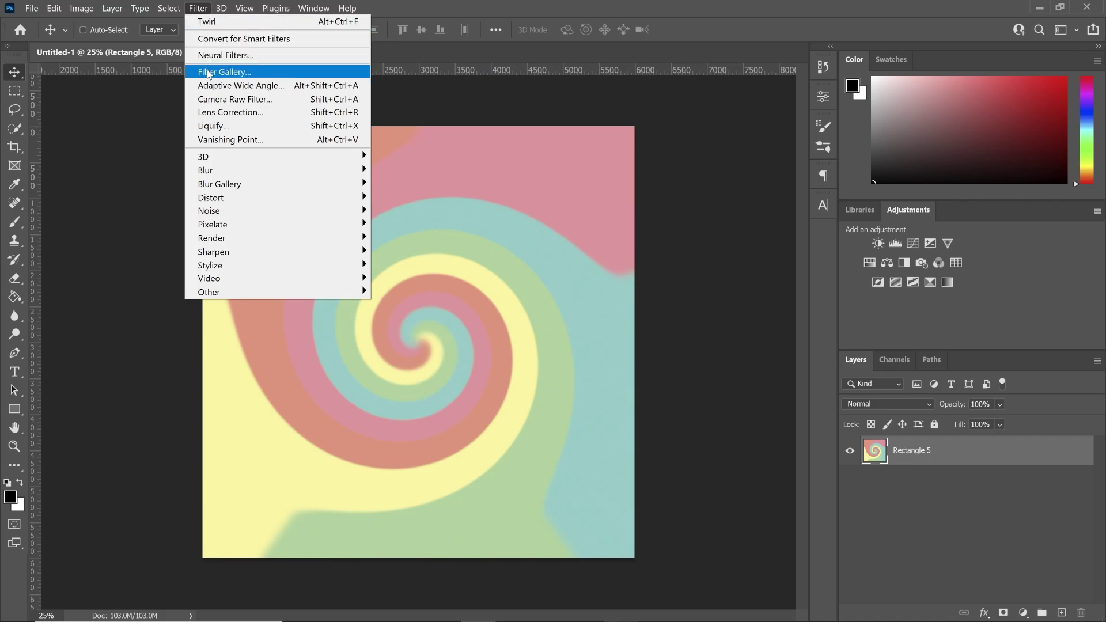
pyautogui.click(210, 126)
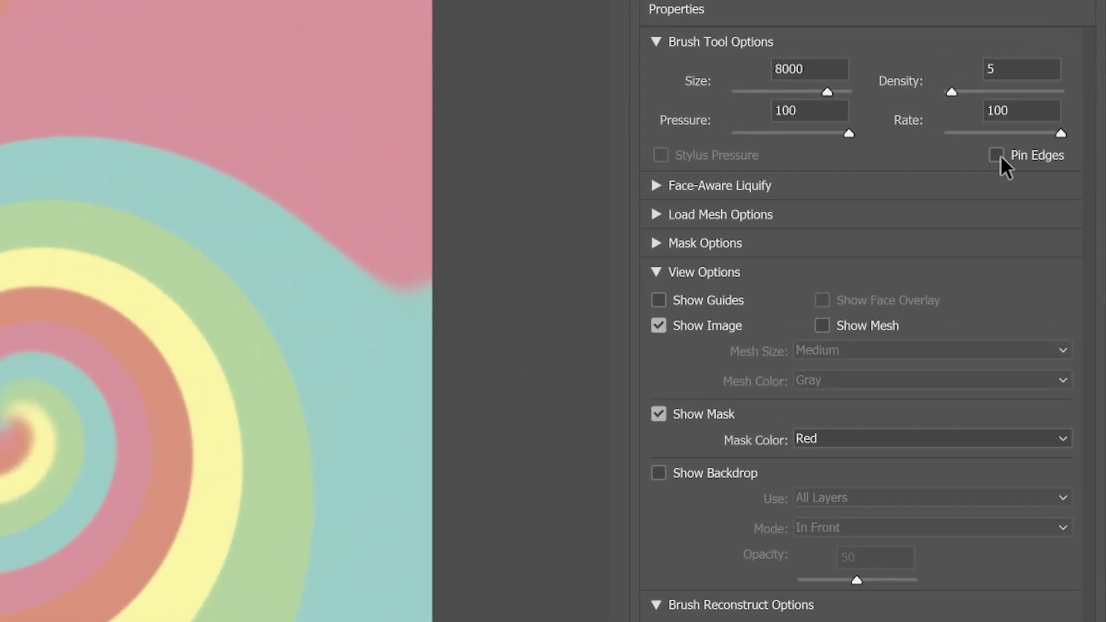
pyautogui.click(996, 155)
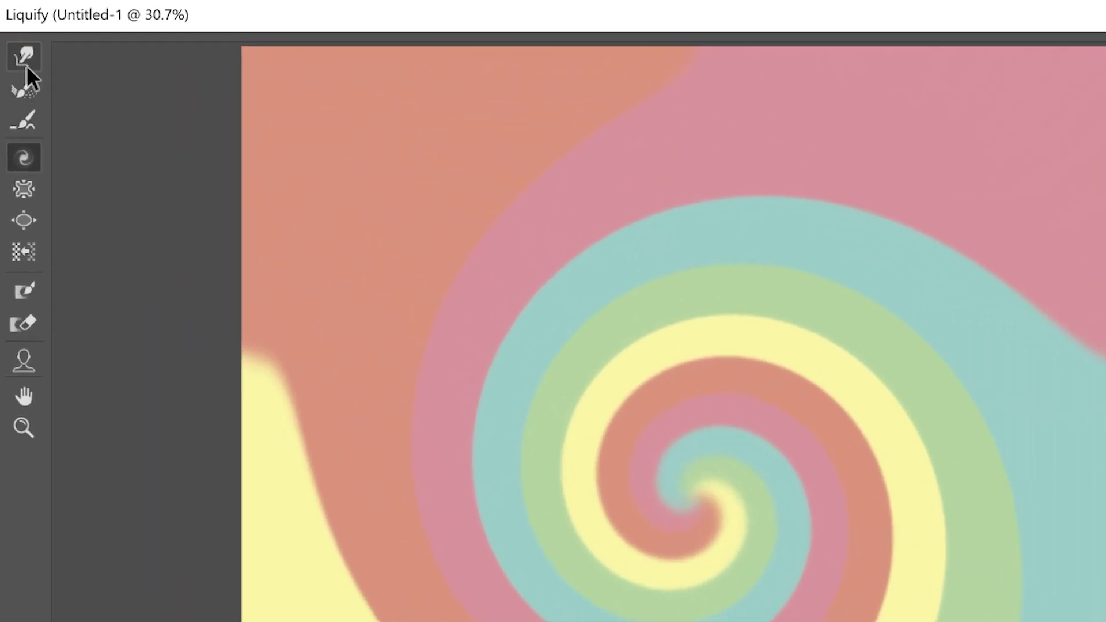
pyautogui.click(25, 60)
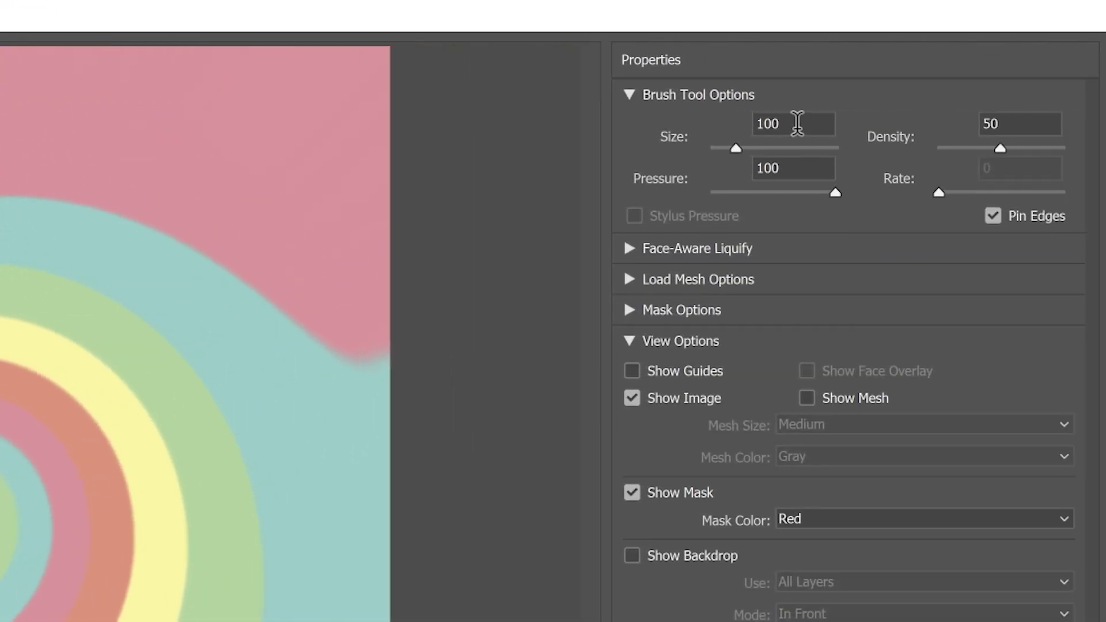
pyautogui.doubleClick(795, 123)
pyautogui.write('30')
pyautogui.write('0')
pyautogui.press('Tab')
pyautogui.write('100')
pyautogui.moveTo(420, 294); pyautogui.dragTo(482, 75)
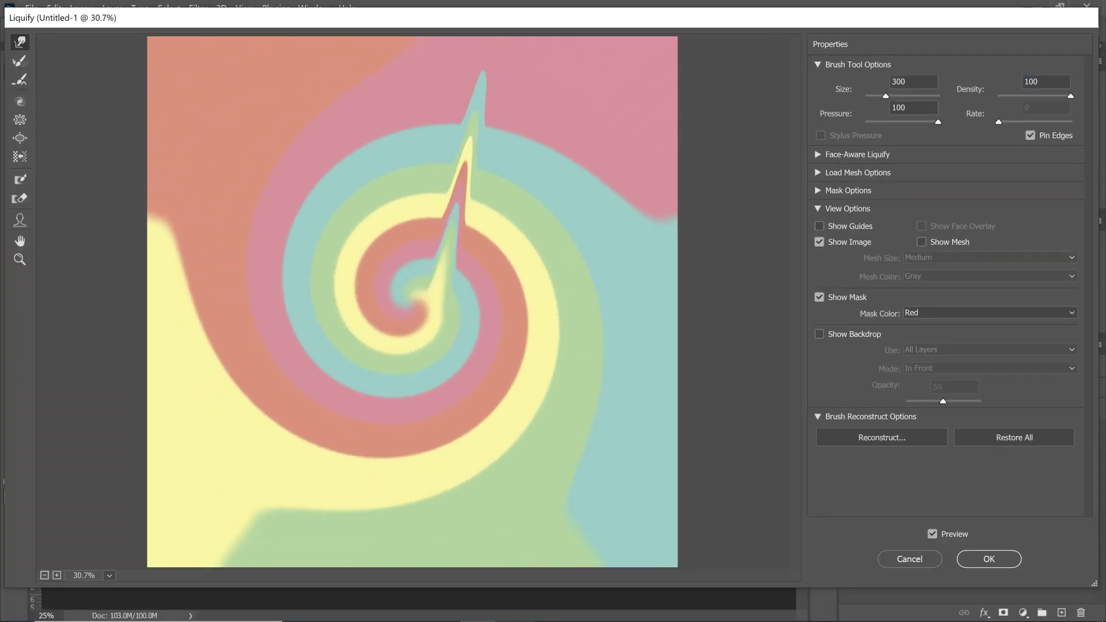
pyautogui.moveTo(490, 247); pyautogui.dragTo(594, 109)
pyautogui.moveTo(444, 312)
pyautogui.mouseDown()
pyautogui.moveTo(723, 345)
pyautogui.moveTo(429, 553)
pyautogui.moveTo(242, 432)
pyautogui.moveTo(158, 322)
pyautogui.moveTo(371, 23)
pyautogui.mouseUp()
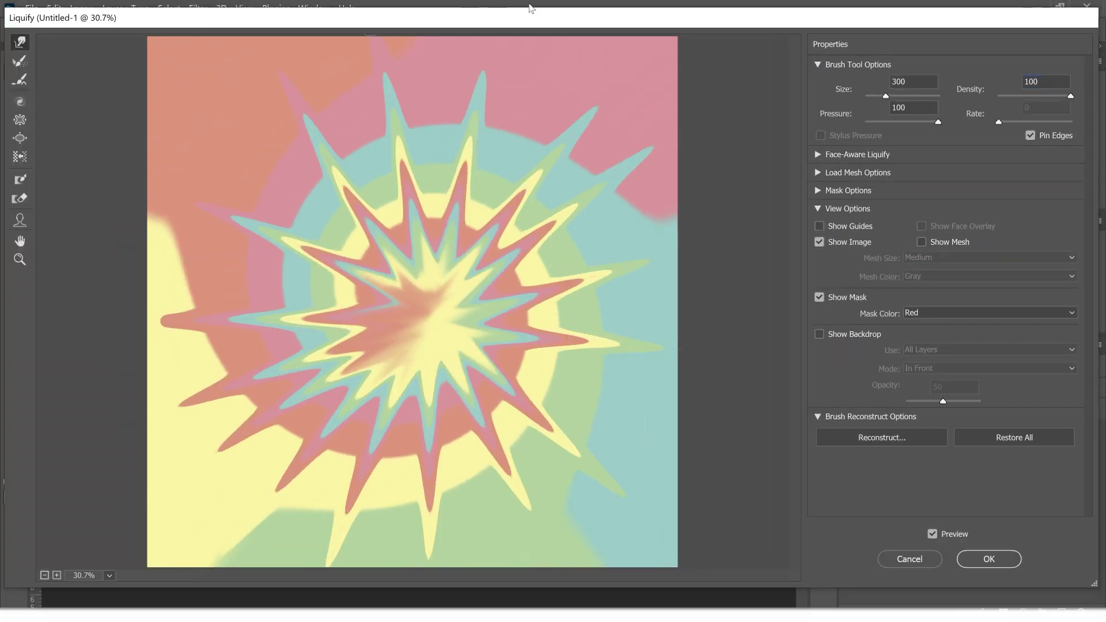
# At brush Size 100 and Density 50, drag jagged ripples along the left pink and blue rings.
pyautogui.click(890, 81)
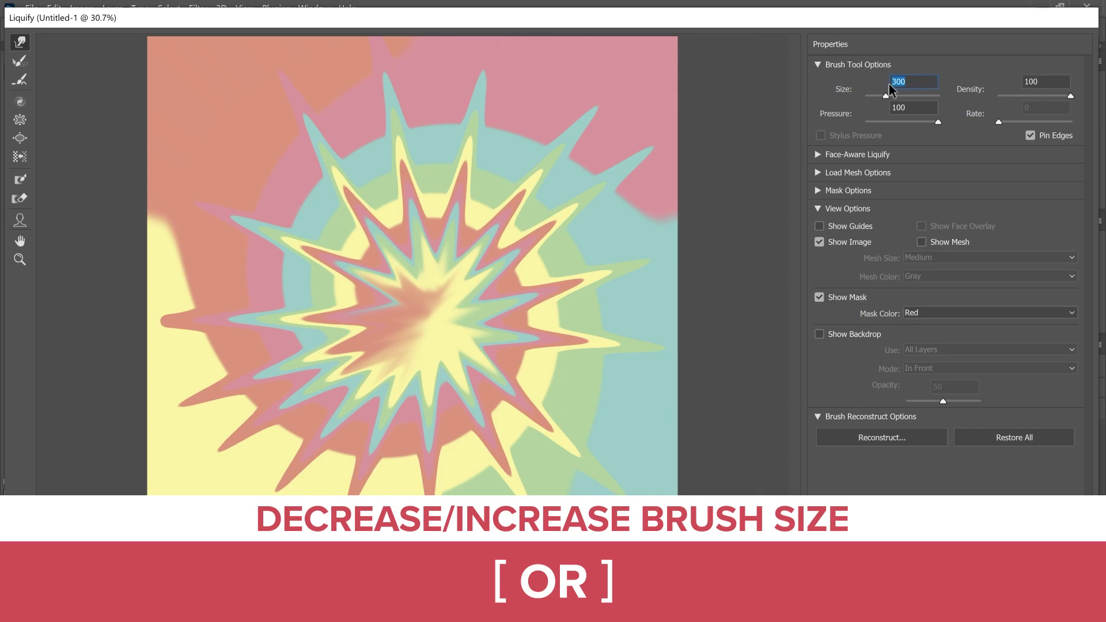
pyautogui.write('100')
pyautogui.press('Tab')
pyautogui.write('50')
pyautogui.press('Tab')
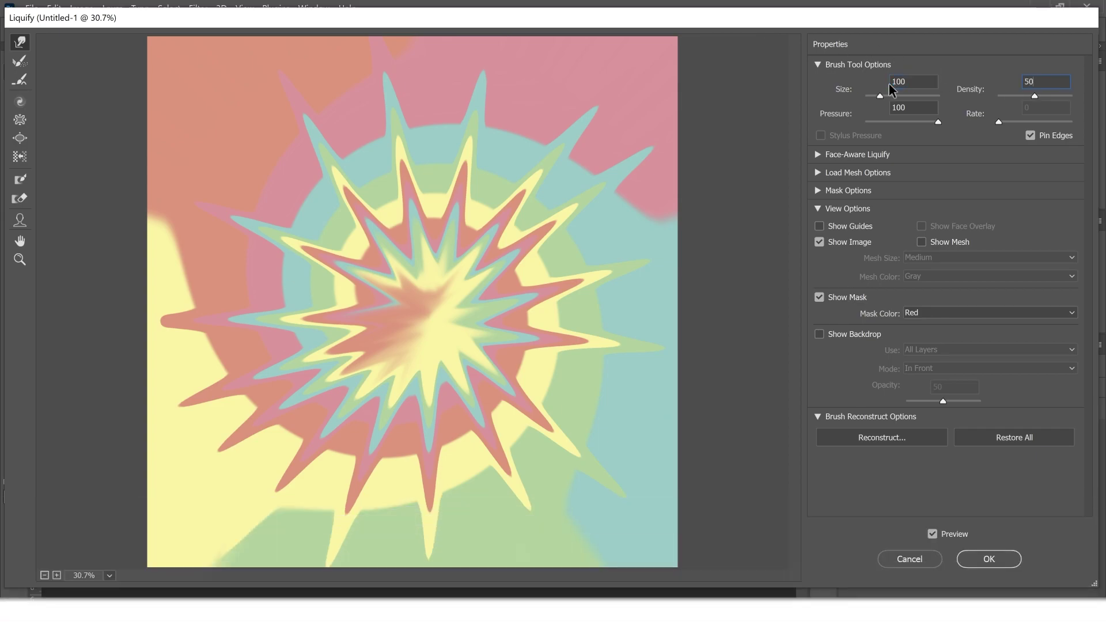
pyautogui.moveTo(269, 448); pyautogui.dragTo(390, 221)
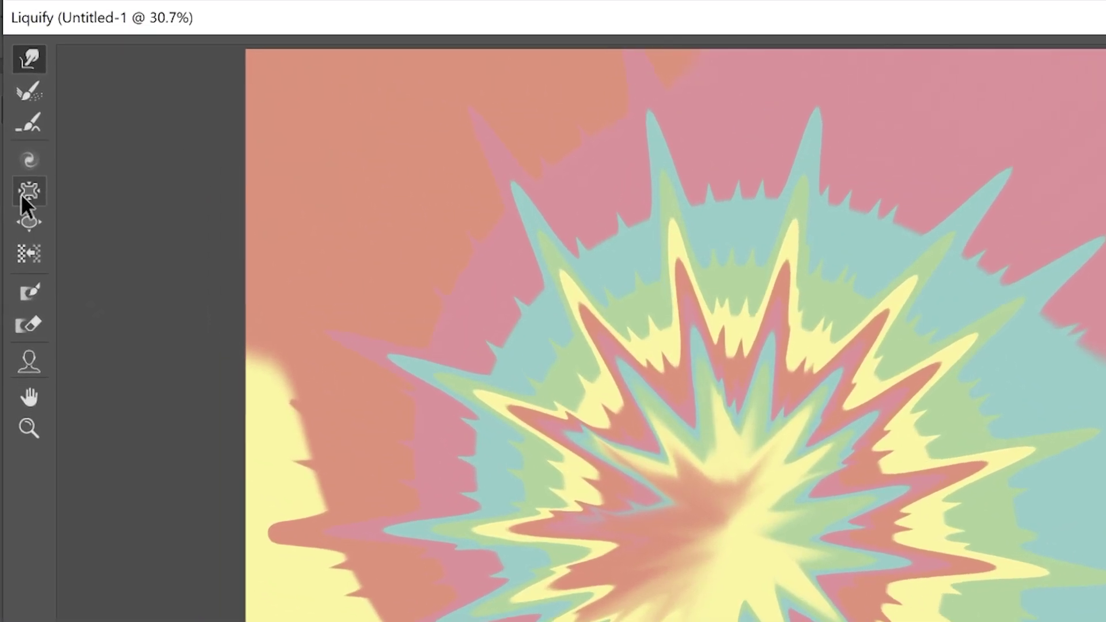
# Pucker the starburst centre, then twirl it clockwise at Size 800 into concentric rings.
pyautogui.click(20, 119)
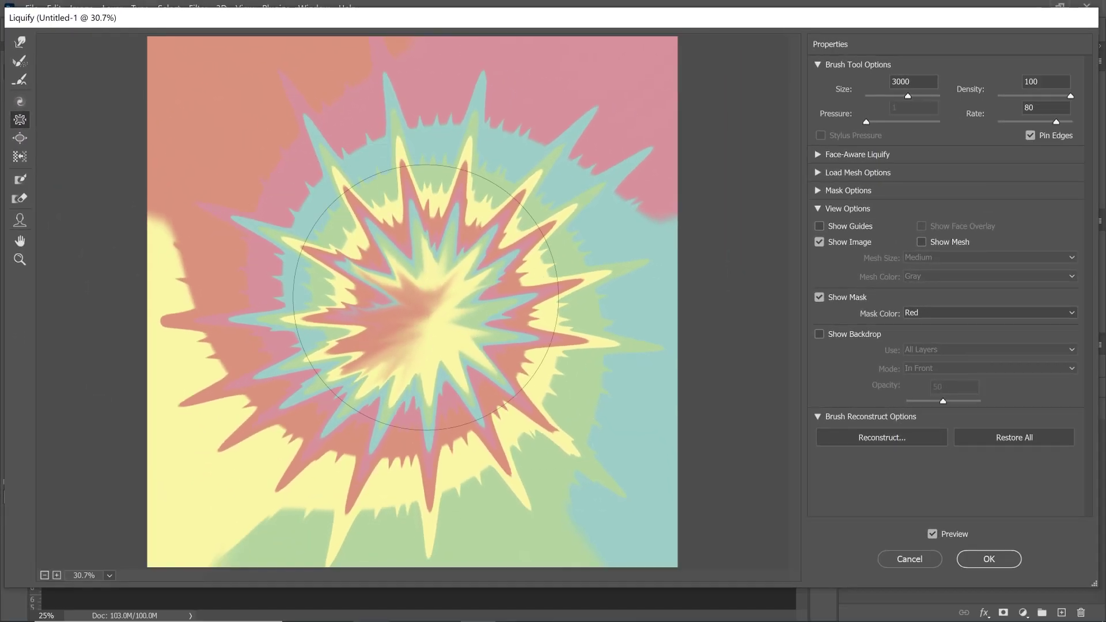
pyautogui.moveTo(429, 297); pyautogui.dragTo(429, 297)
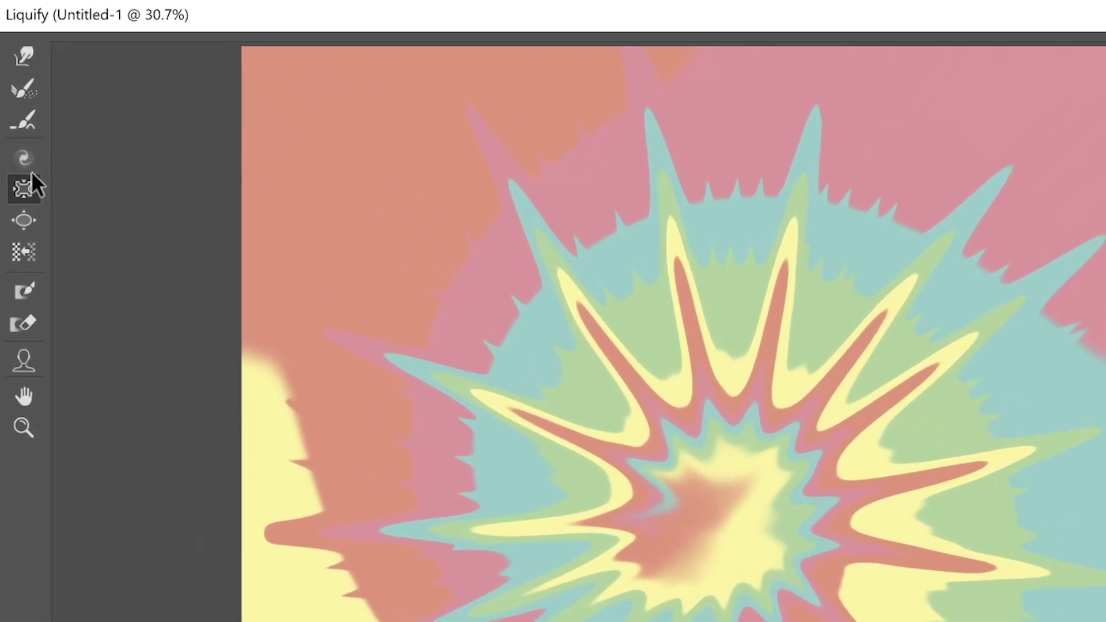
pyautogui.click(20, 101)
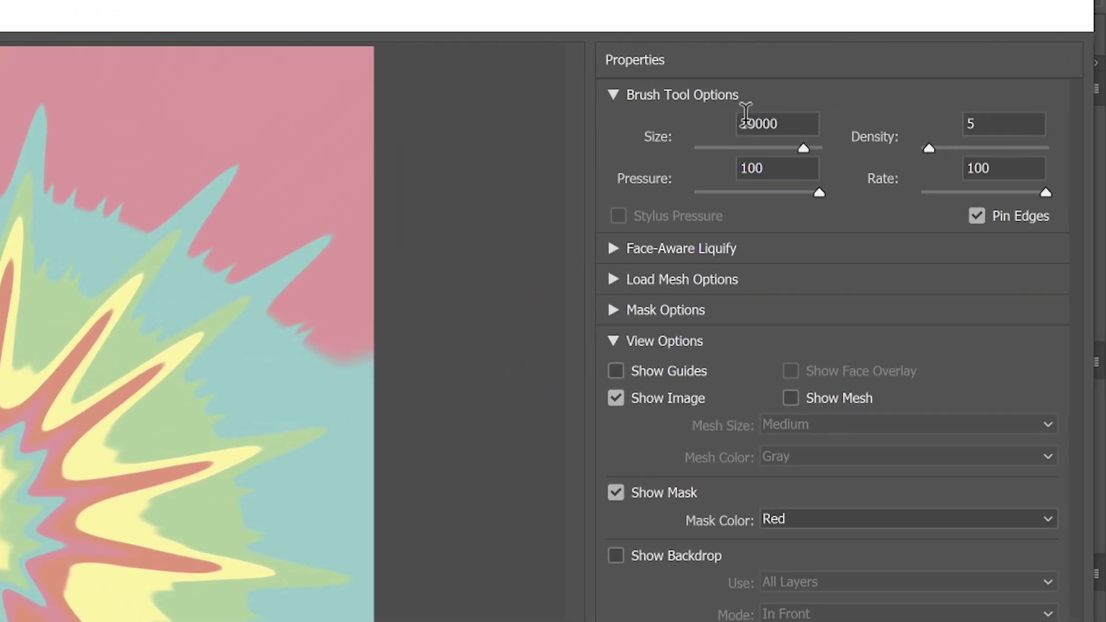
pyautogui.doubleClick(750, 119)
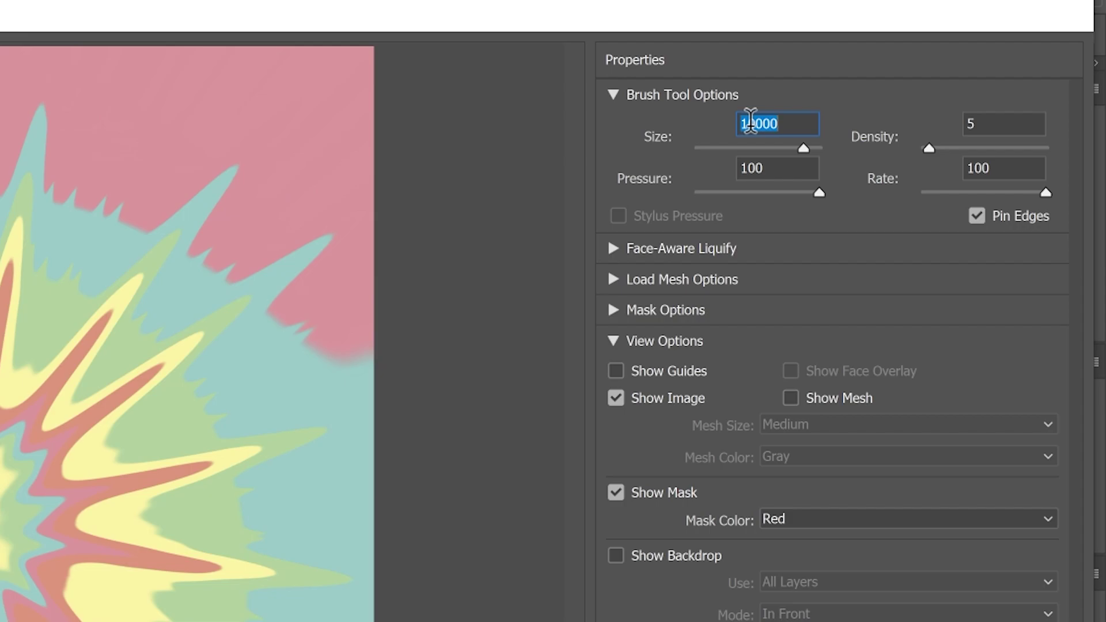
pyautogui.write('800')
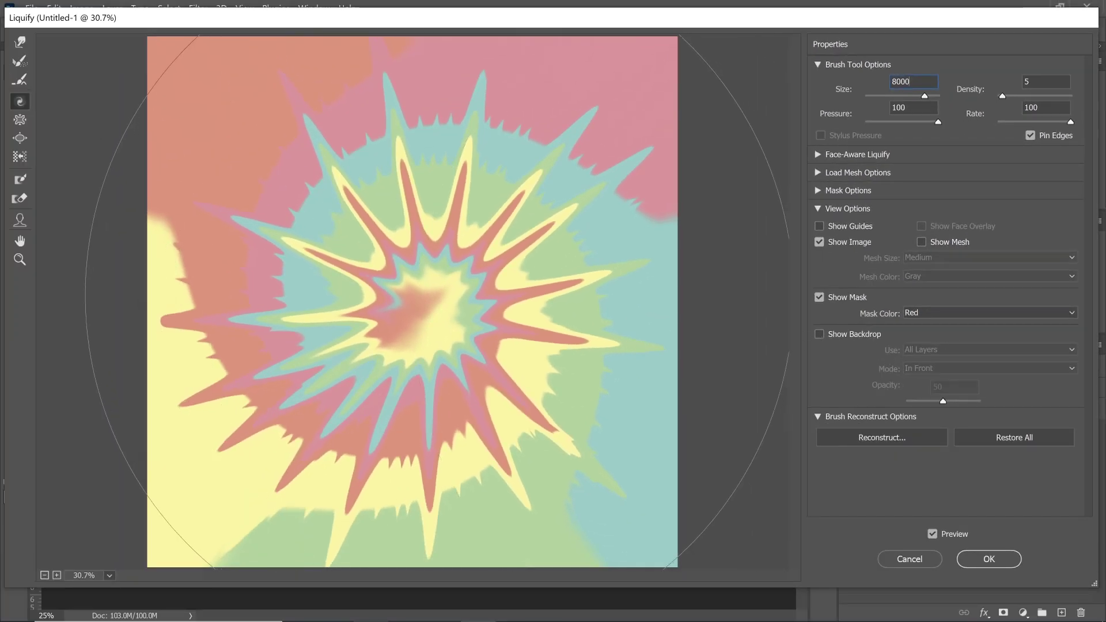
pyautogui.moveTo(415, 306); pyautogui.dragTo(415, 306)
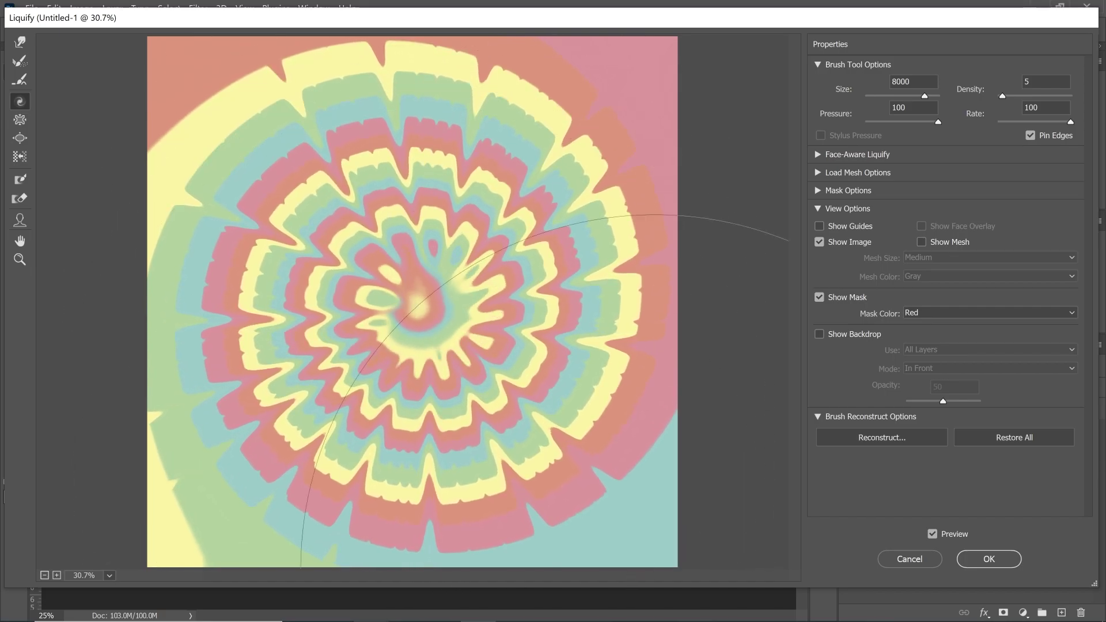
# Apply the Liquify result, then open Home & living > Pillows in Printful's Mockup Generator.
pyautogui.click(994, 564)
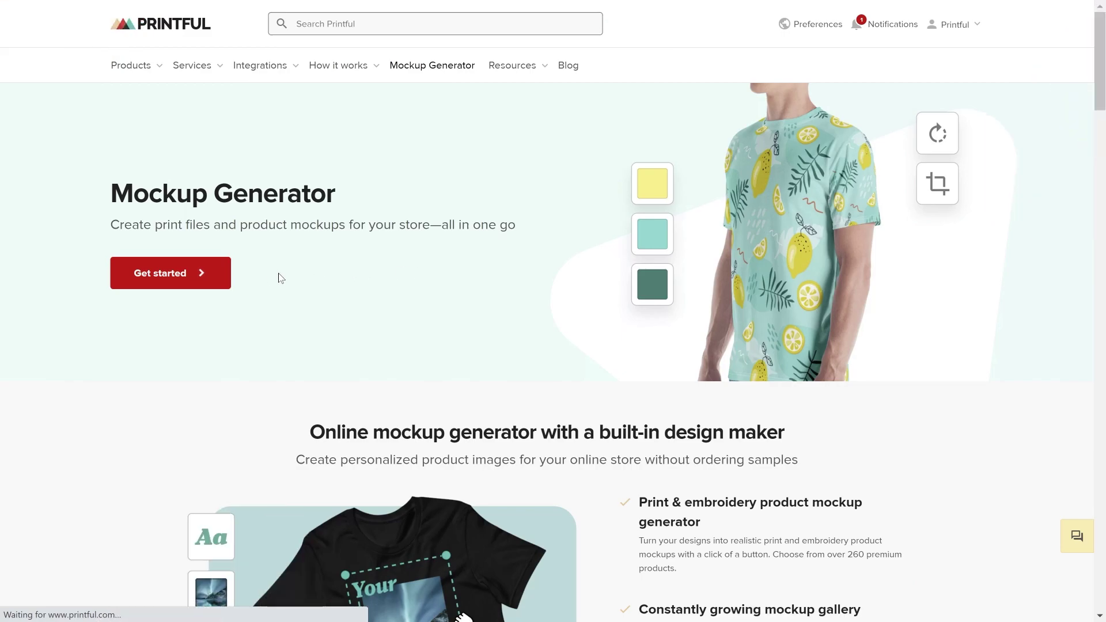
pyautogui.click(222, 279)
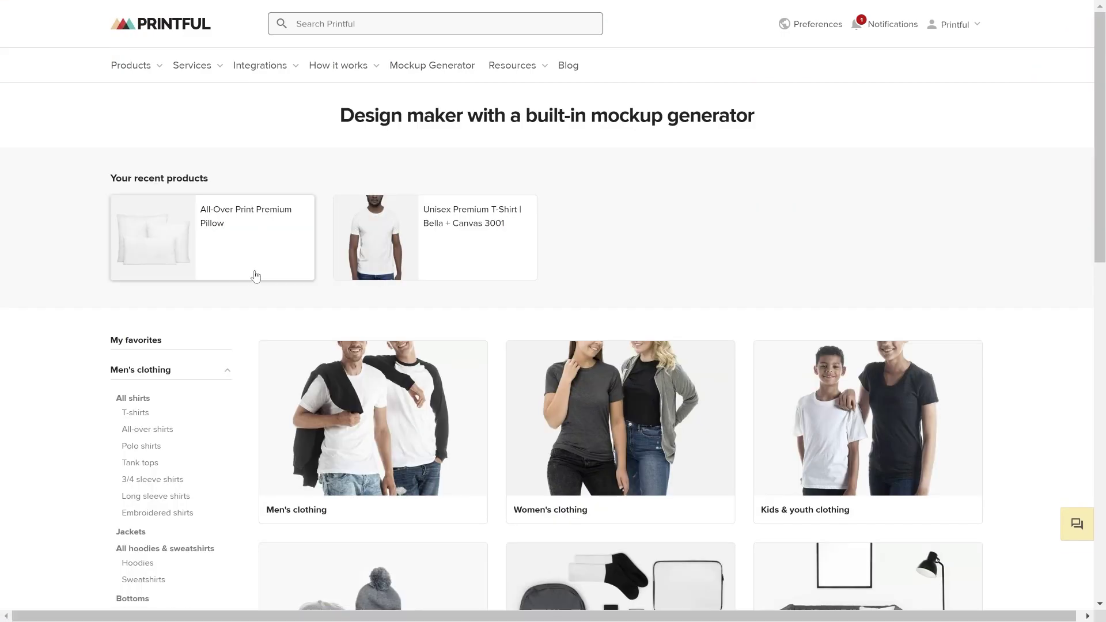
pyautogui.scroll(-1, 254, 277)
pyautogui.scroll(-5, 256, 277)
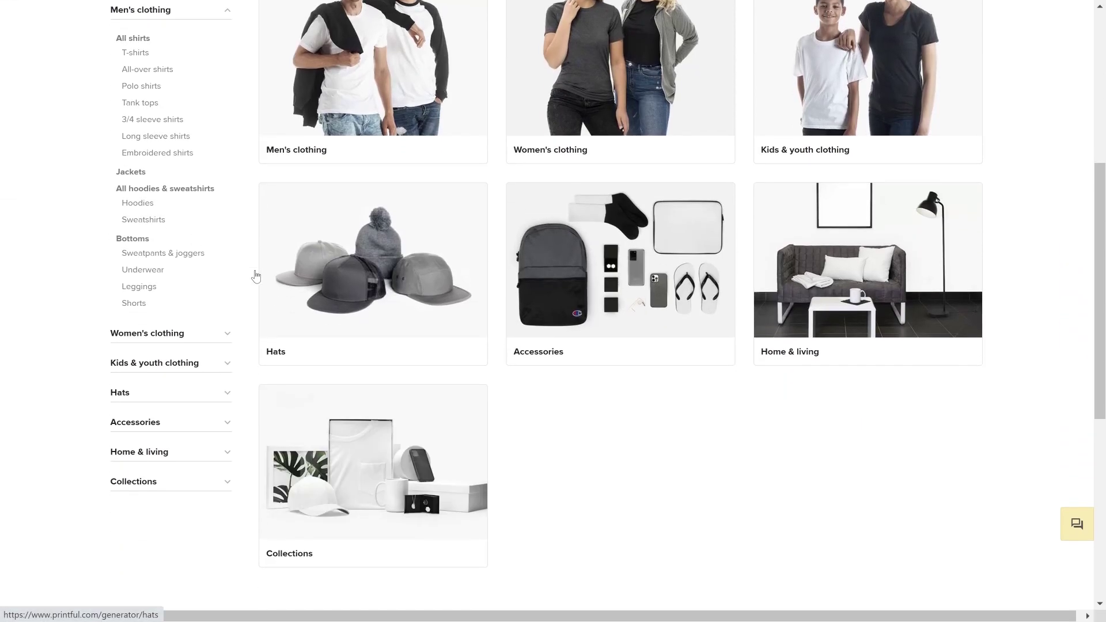
pyautogui.click(211, 455)
pyautogui.click(128, 237)
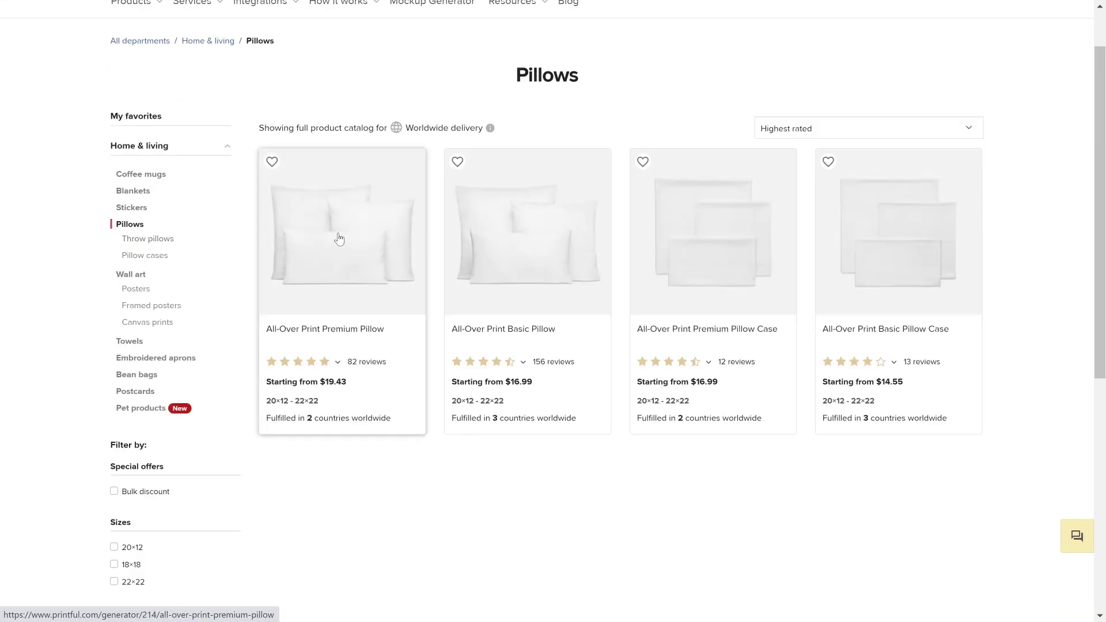
# Open the All-Over Print Premium Pillow, keep only 18×18 with White zipper, and drop the tie-dye image on the front.
pyautogui.click(340, 239)
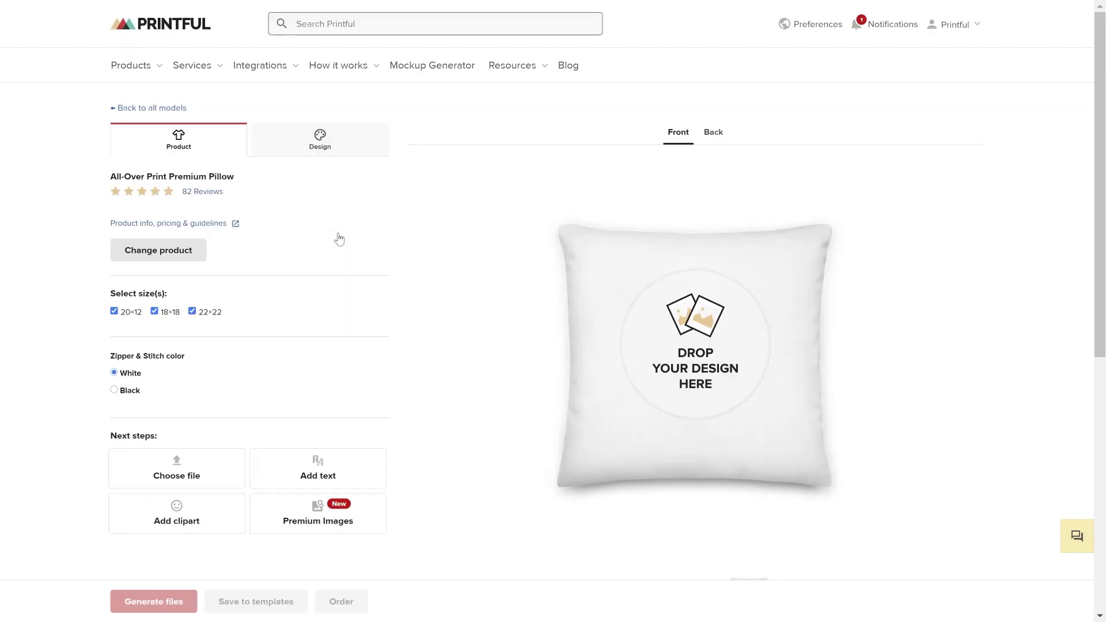
pyautogui.click(204, 316)
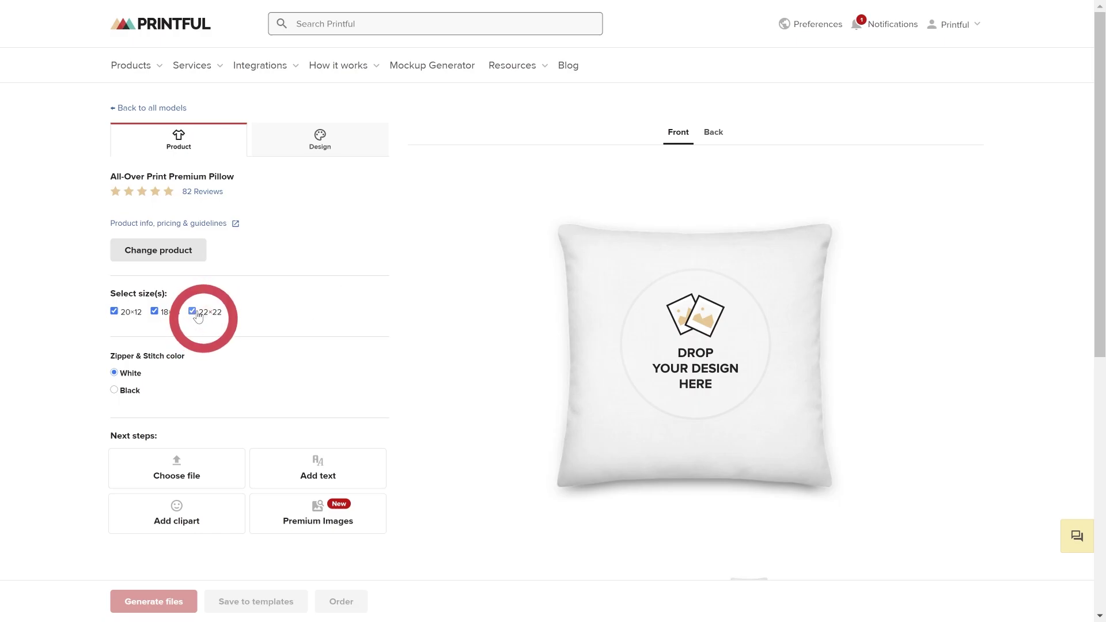
pyautogui.click(127, 315)
pyautogui.click(128, 374)
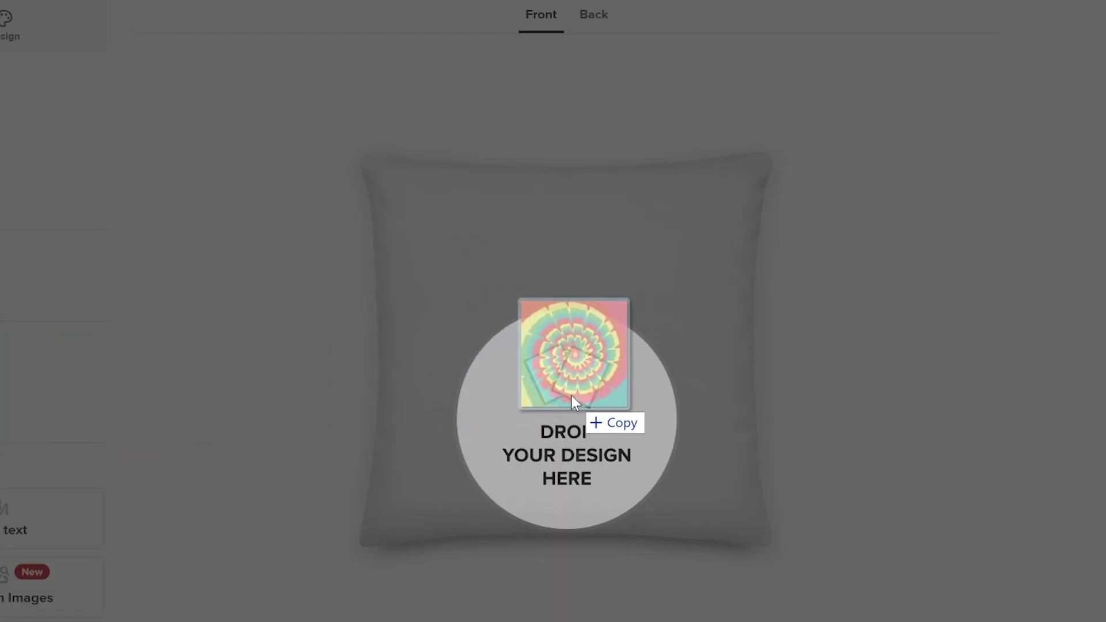
pyautogui.moveTo(527, 403); pyautogui.dragTo(572, 396)
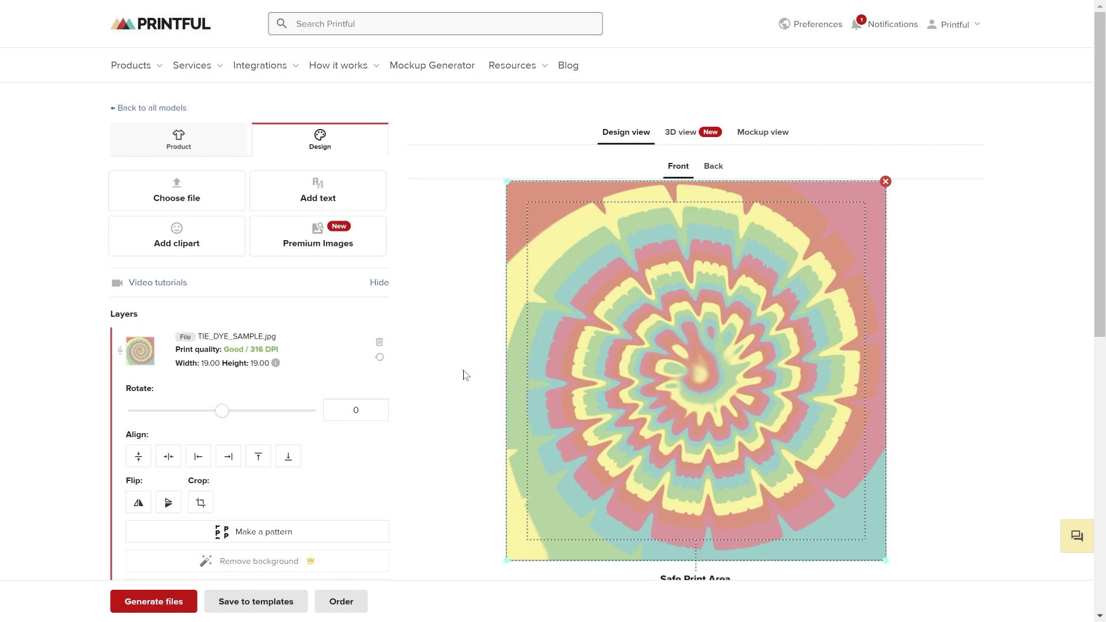
pyautogui.scroll(-2, 465, 375)
# Duplicate the design to the Back print, then check the Back and Front views.
pyautogui.click(372, 456)
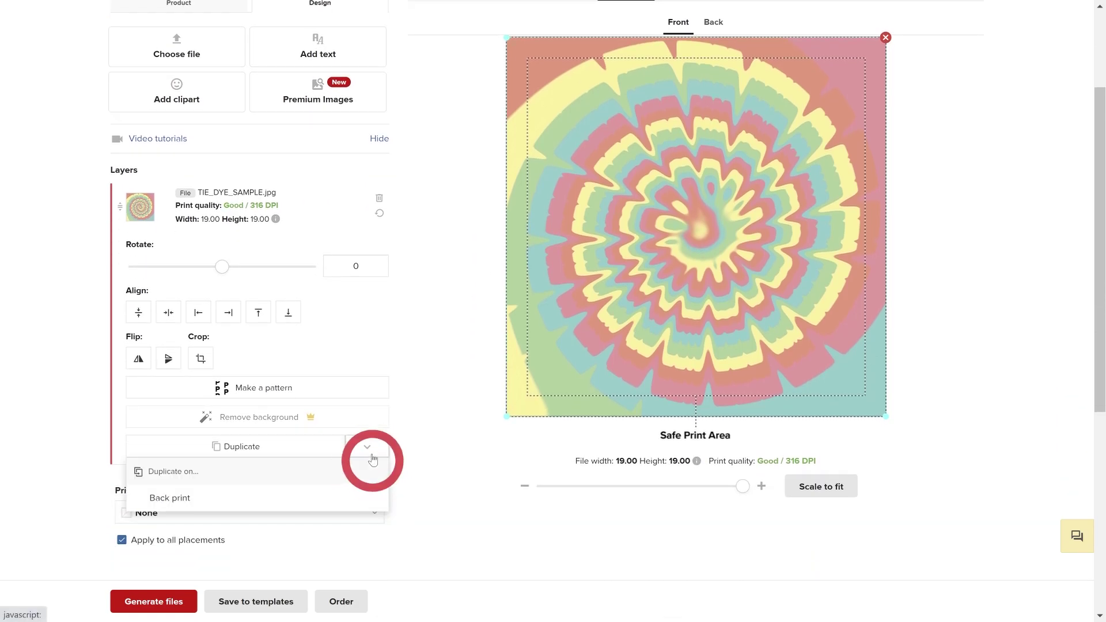
pyautogui.click(368, 494)
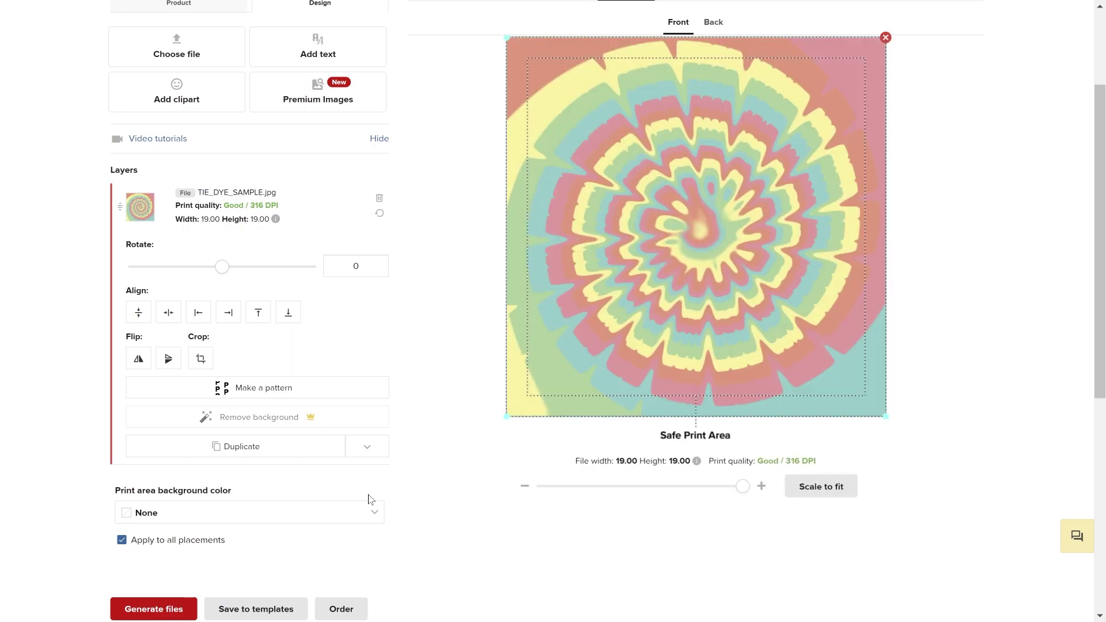
pyautogui.click(712, 25)
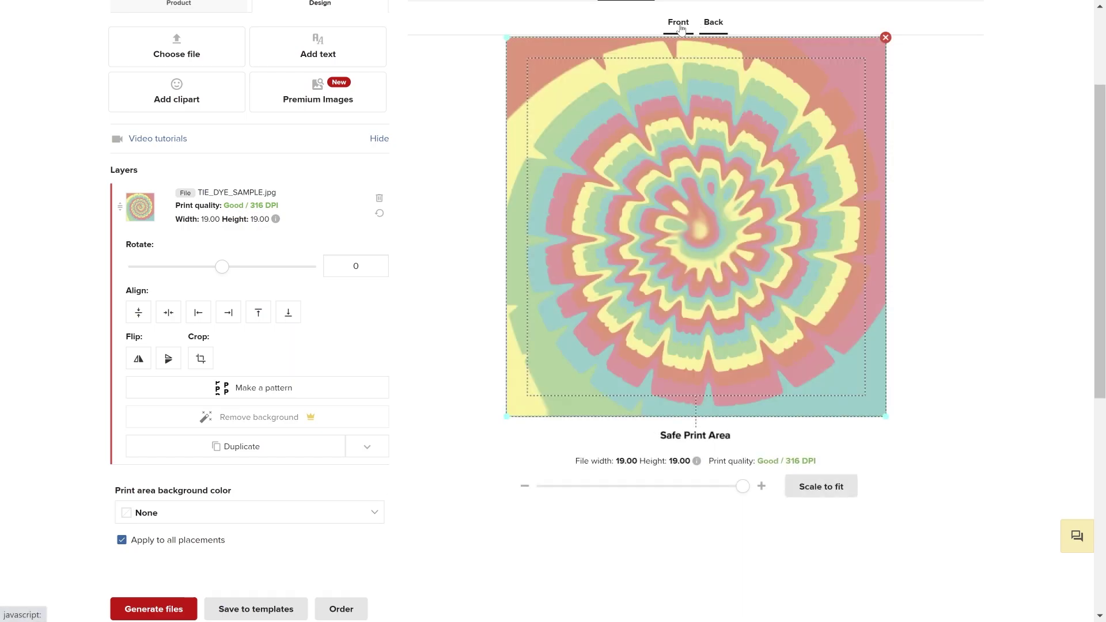
pyautogui.click(679, 24)
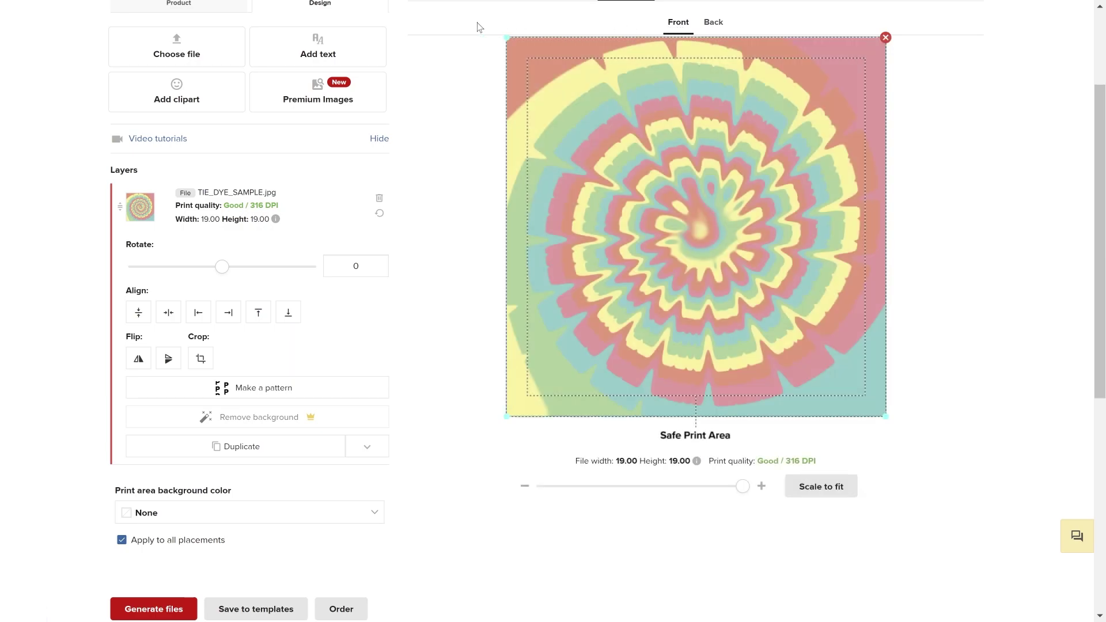
pyautogui.scroll(-3, 476, 143)
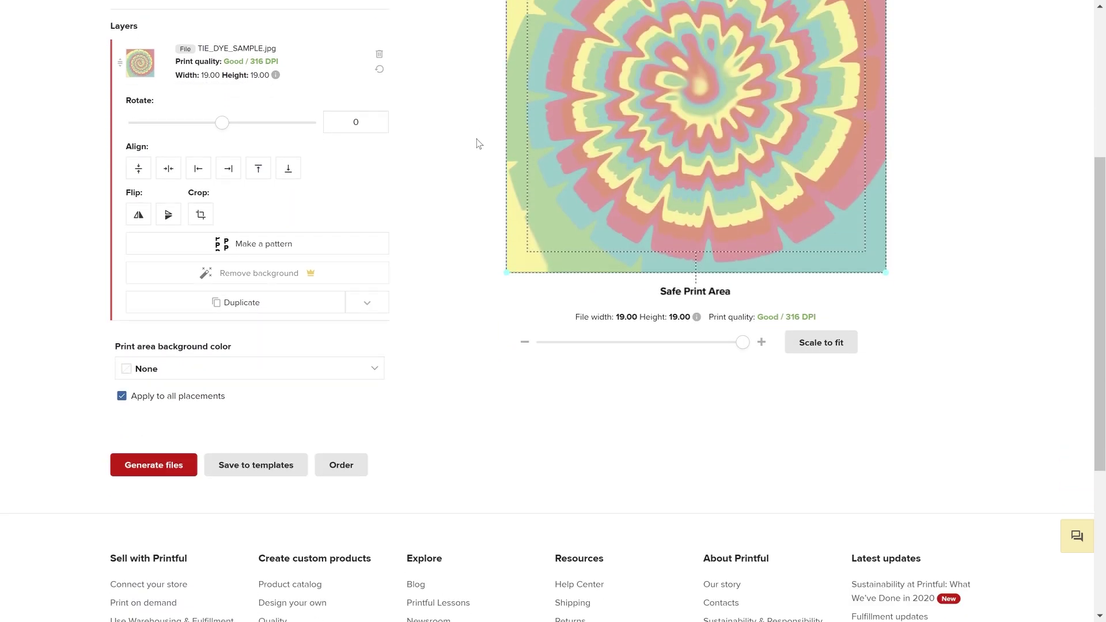